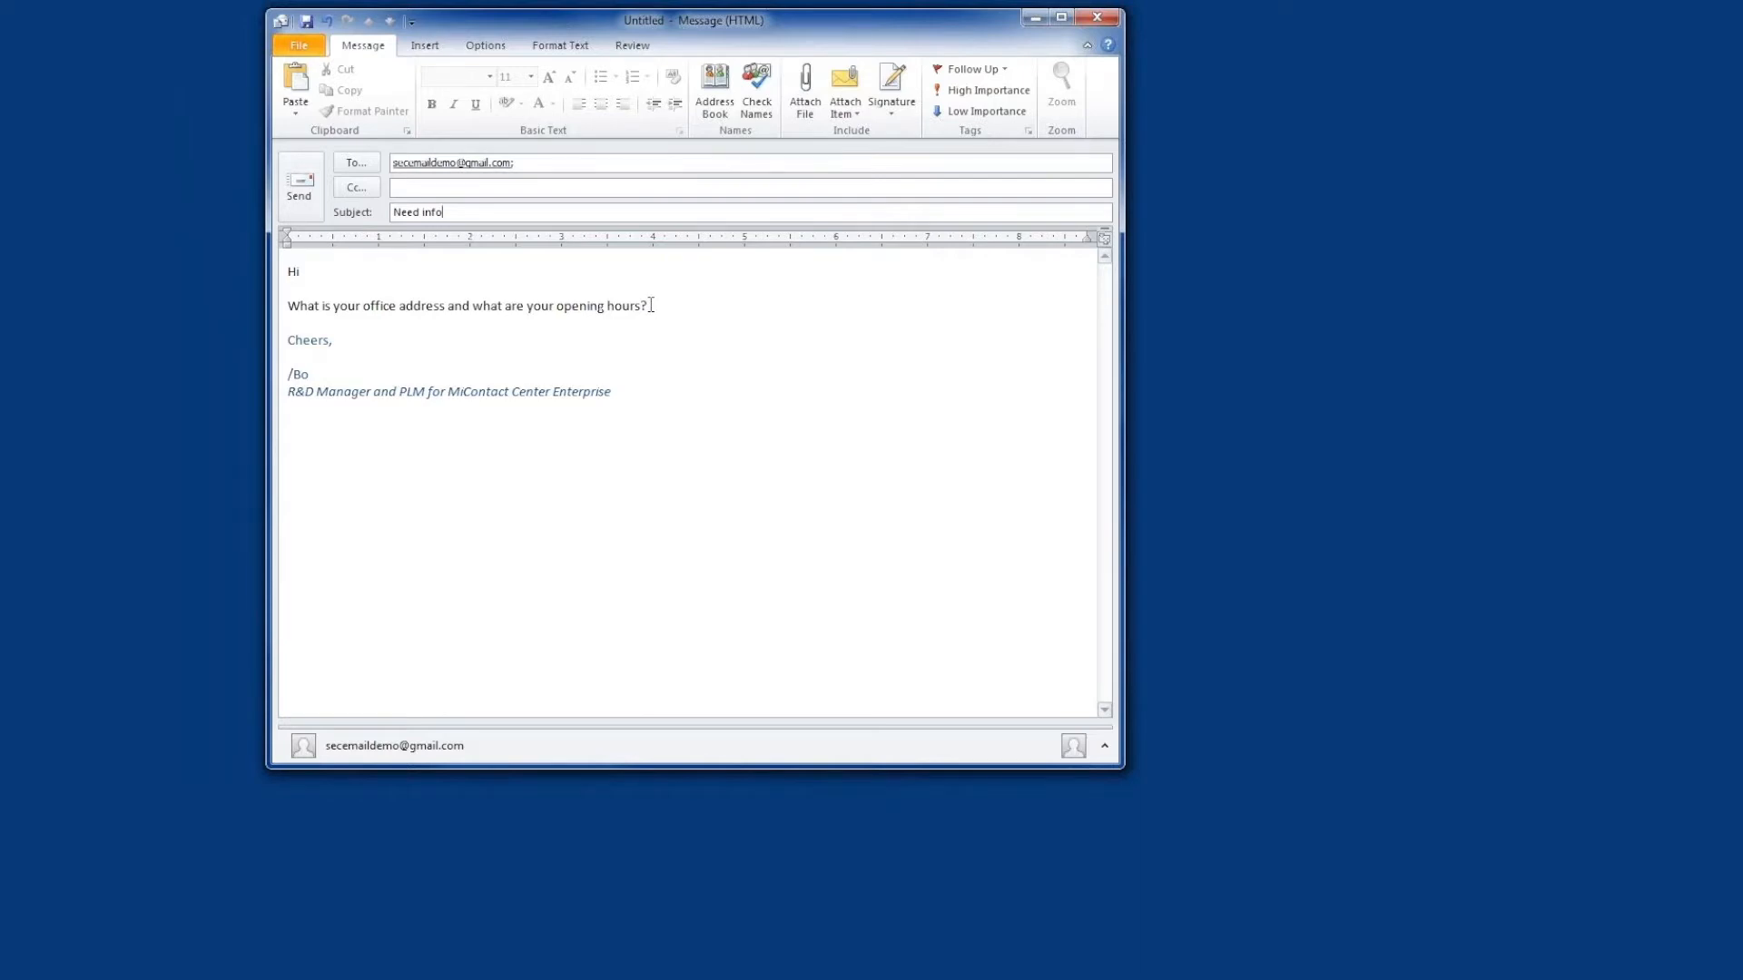
Send the "Need info" message asking for the office address and opening hours
left_click(309, 195)
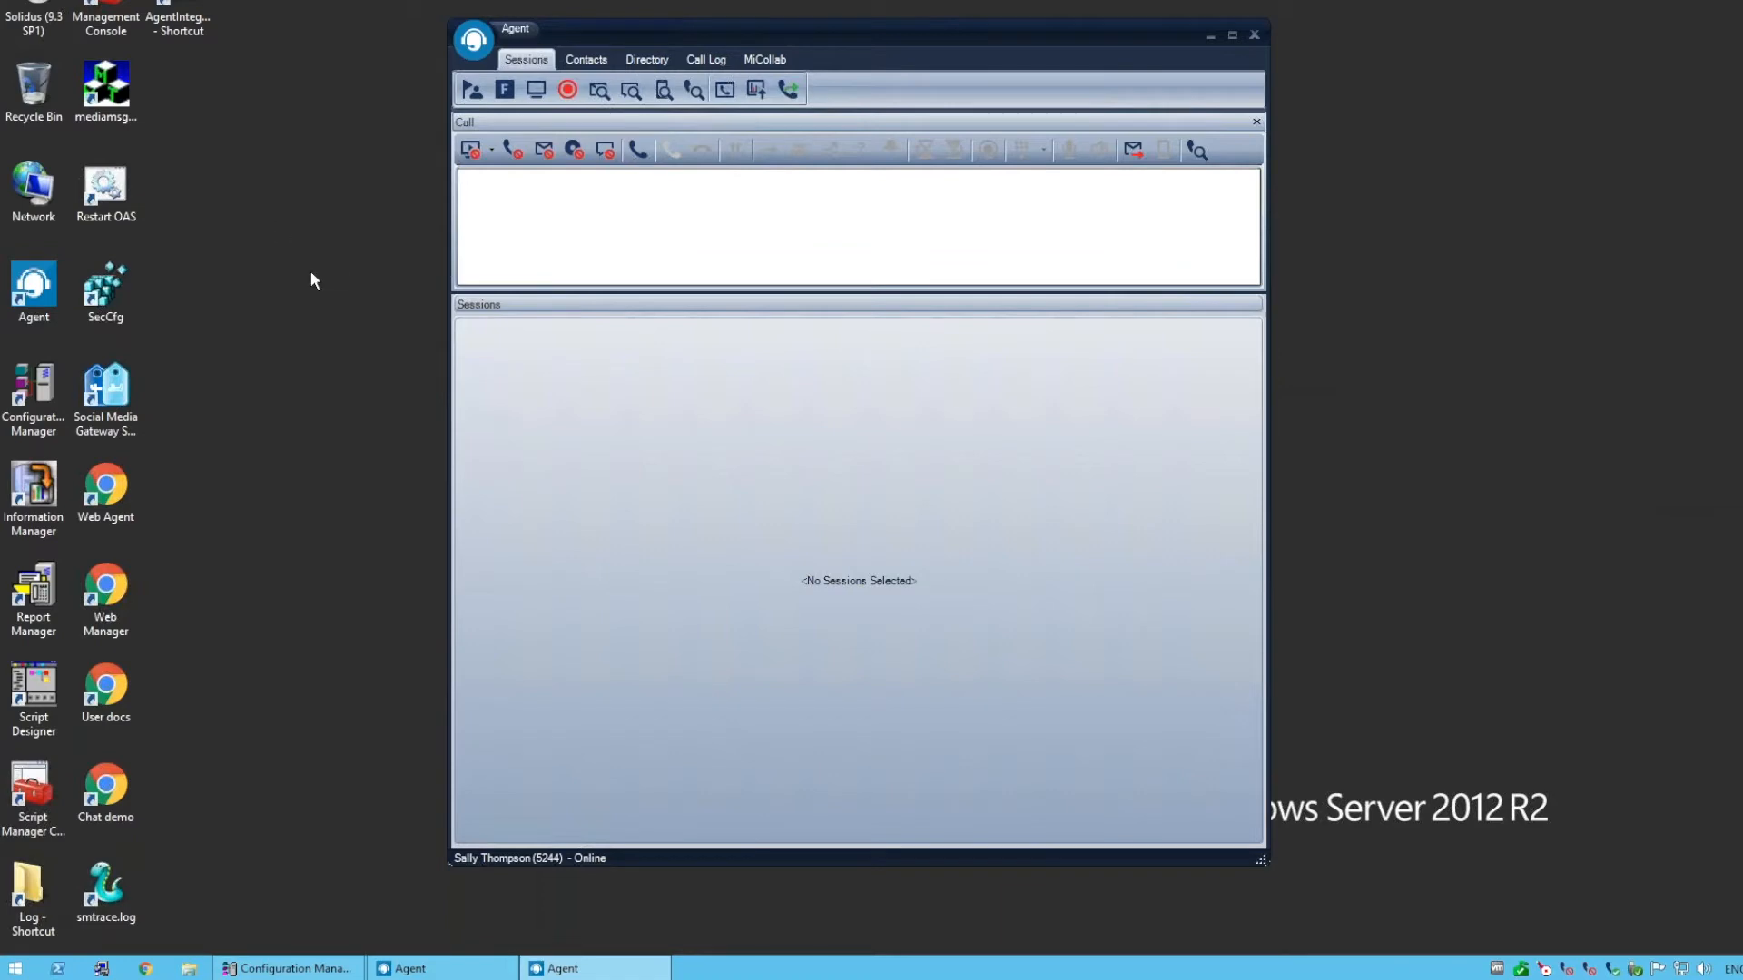
In the Agent application, make e-mail ready and open a reply to the offered "Need info" message
left_click(542, 151)
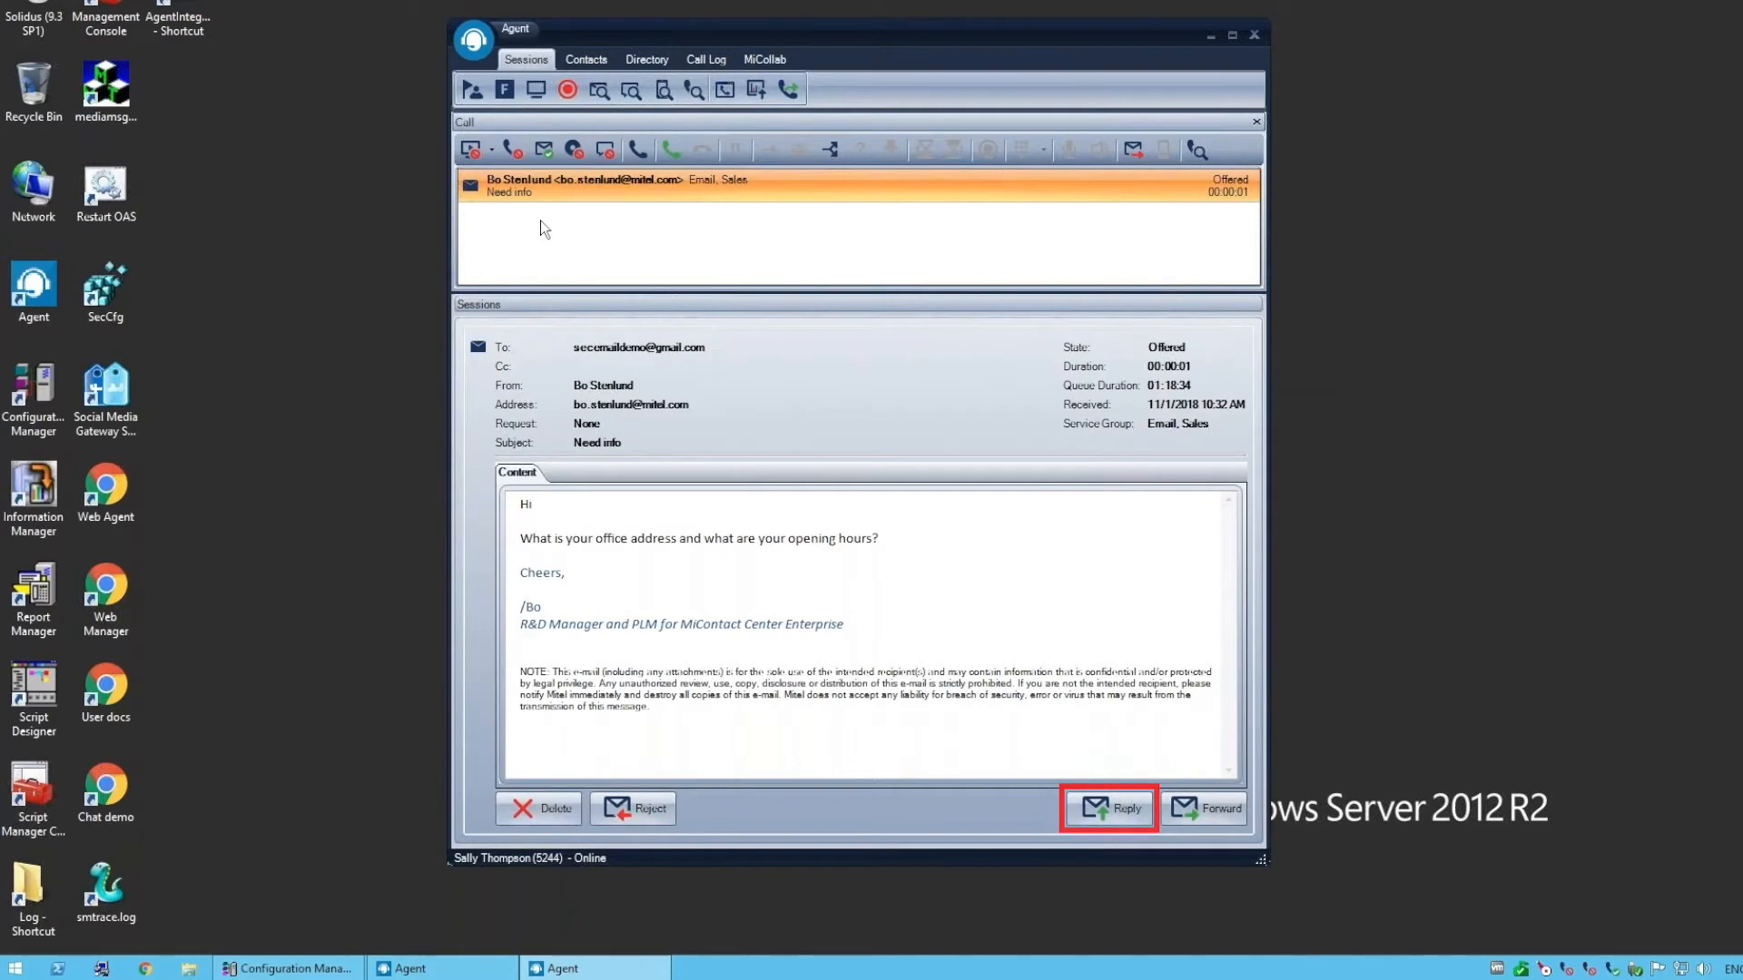
left_click(1116, 810)
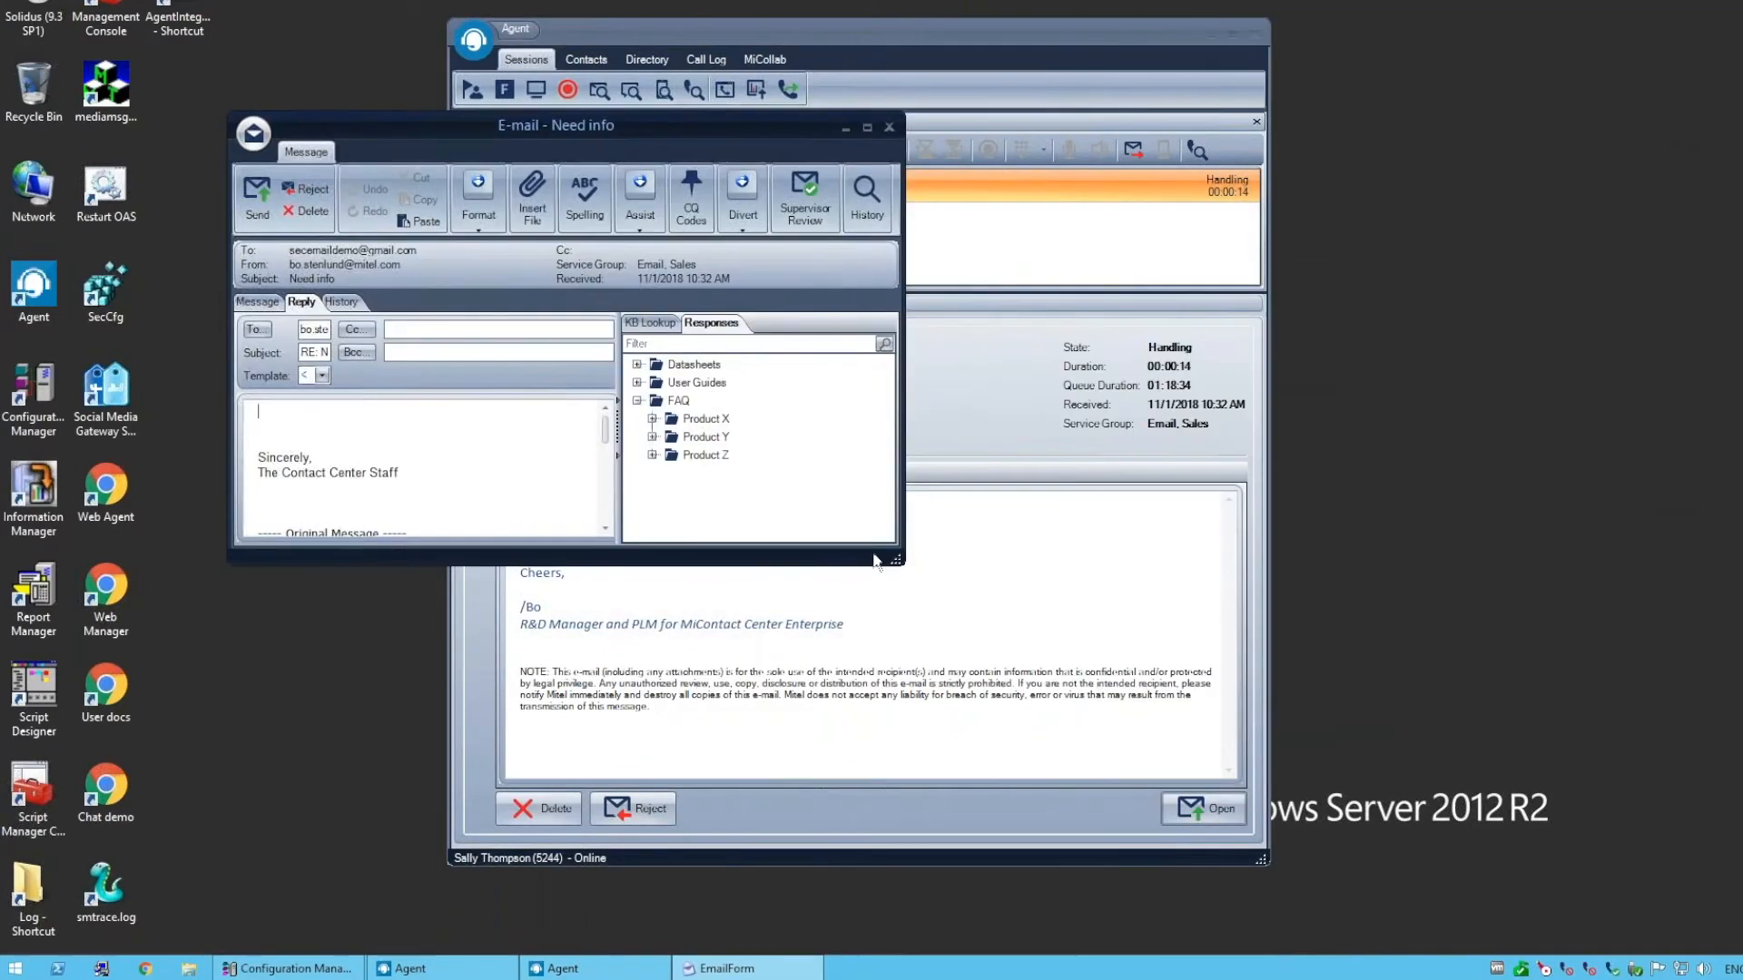
Review the original message and the earlier "RE: test" answer of 10/25/2018 in the sender's history, and return to the reply
left_click(264, 303)
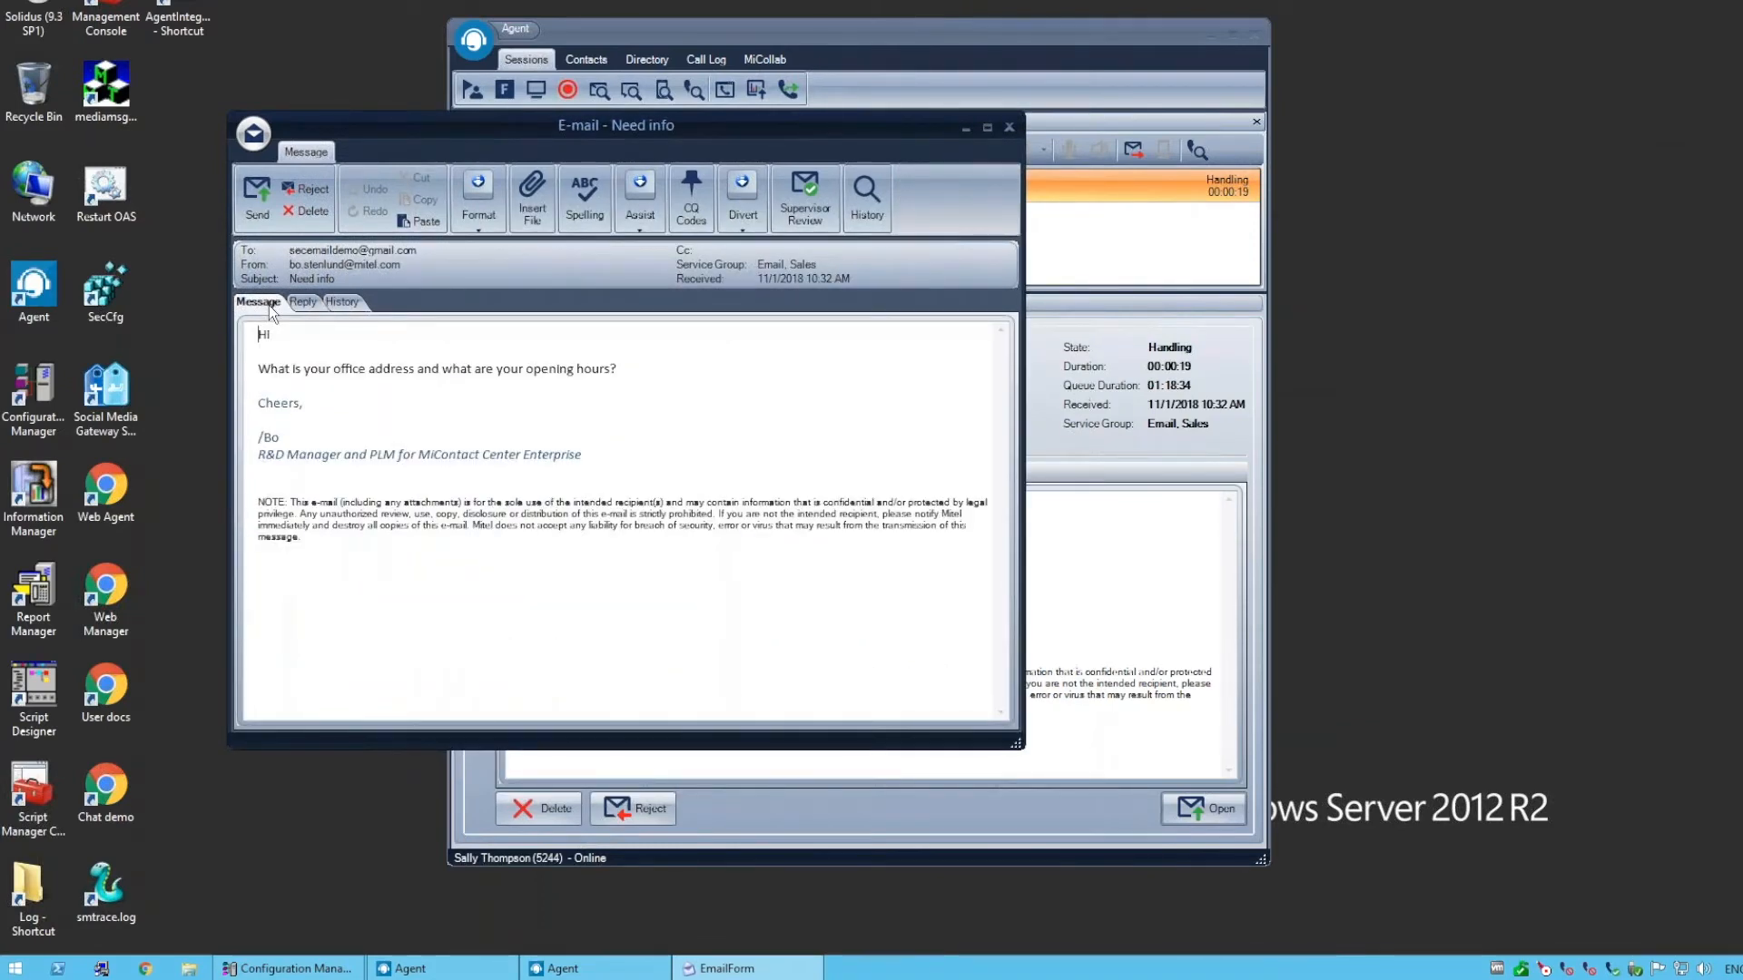
left_click(302, 303)
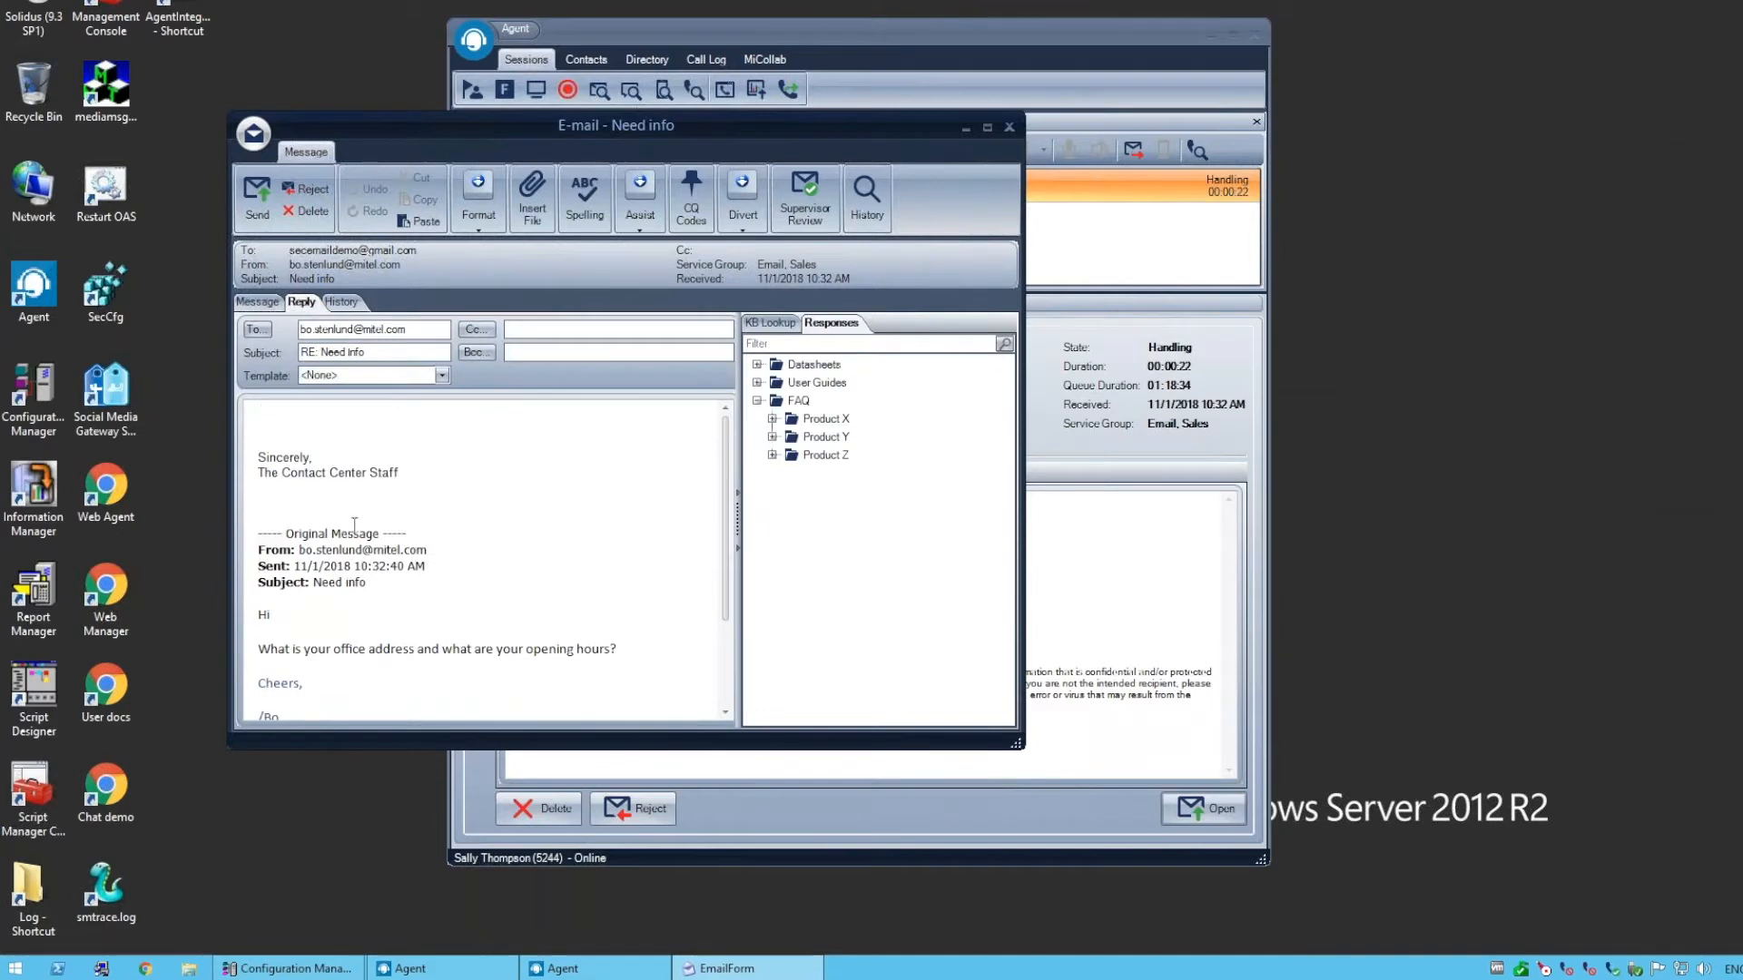
left_click(350, 305)
left_click(355, 591)
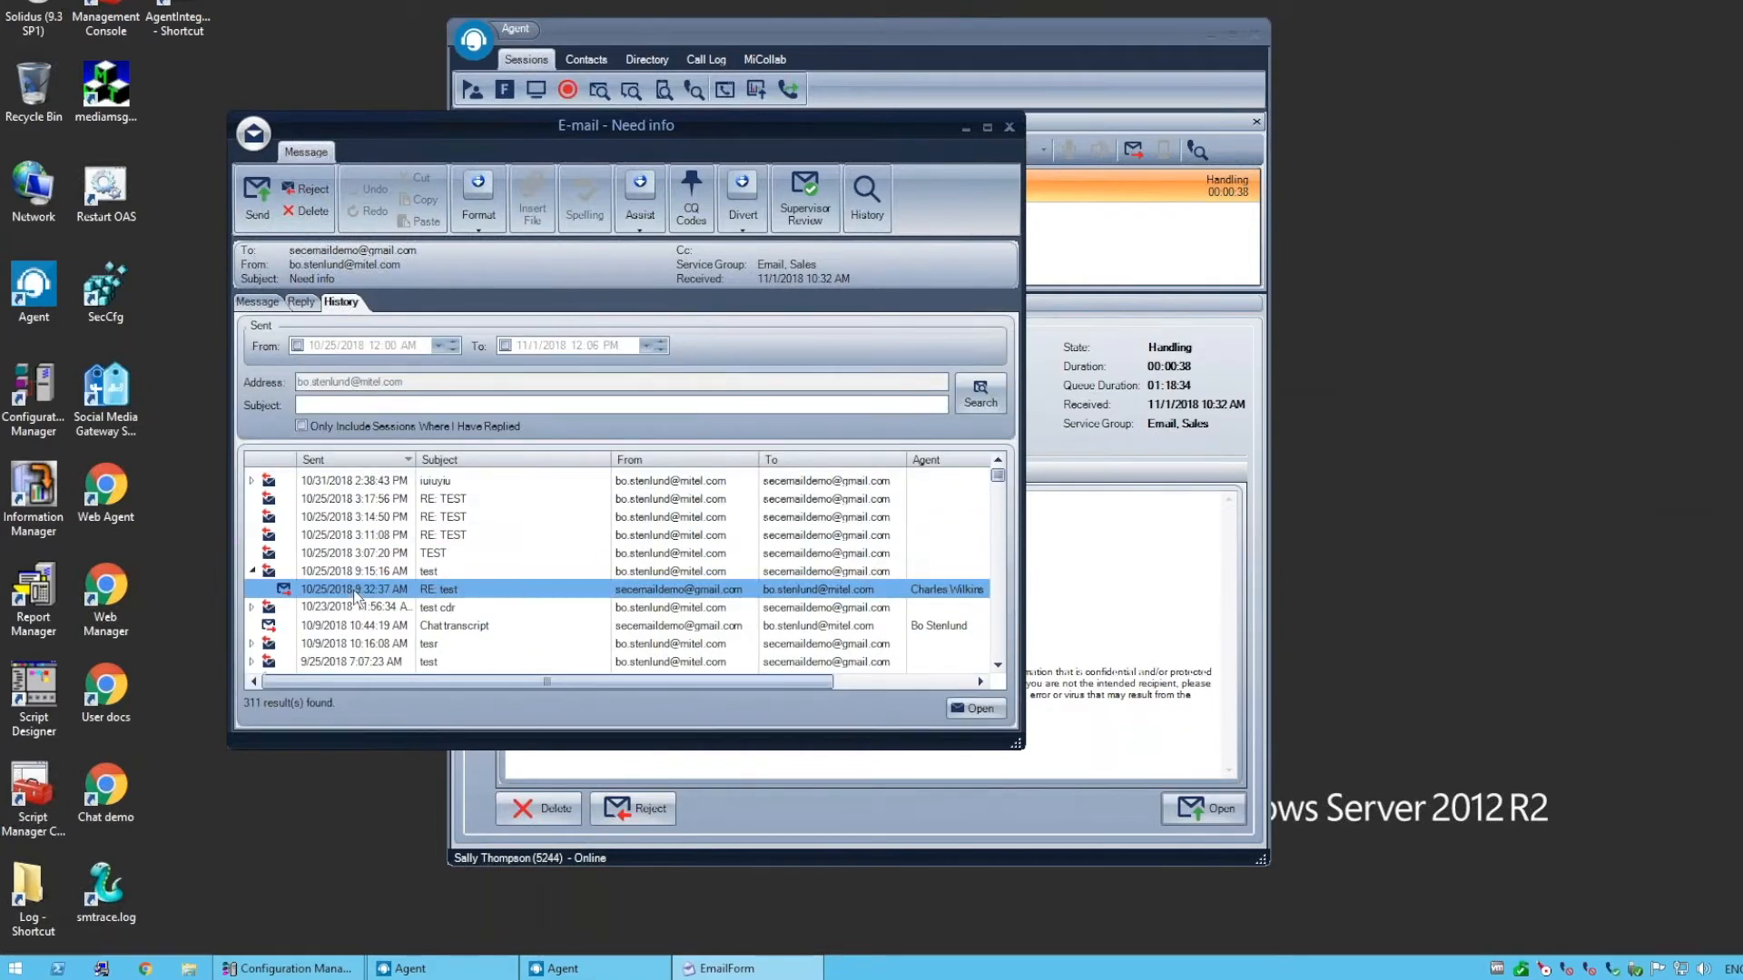
double_click(355, 592)
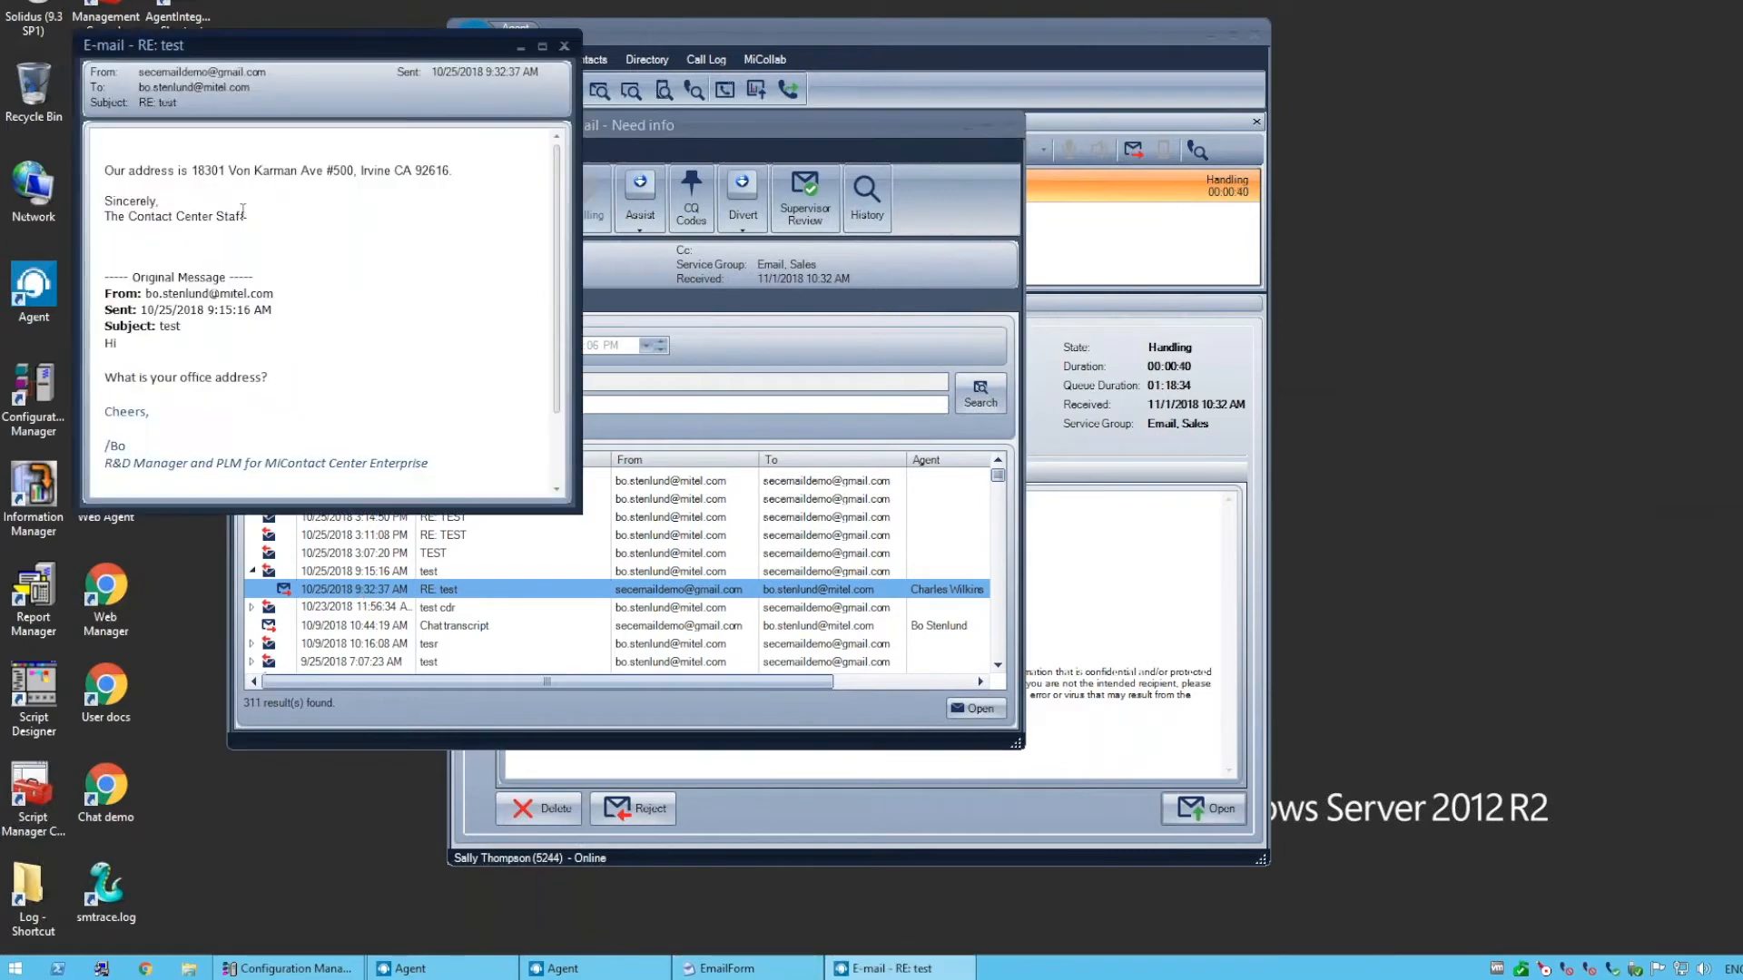
left_click(564, 45)
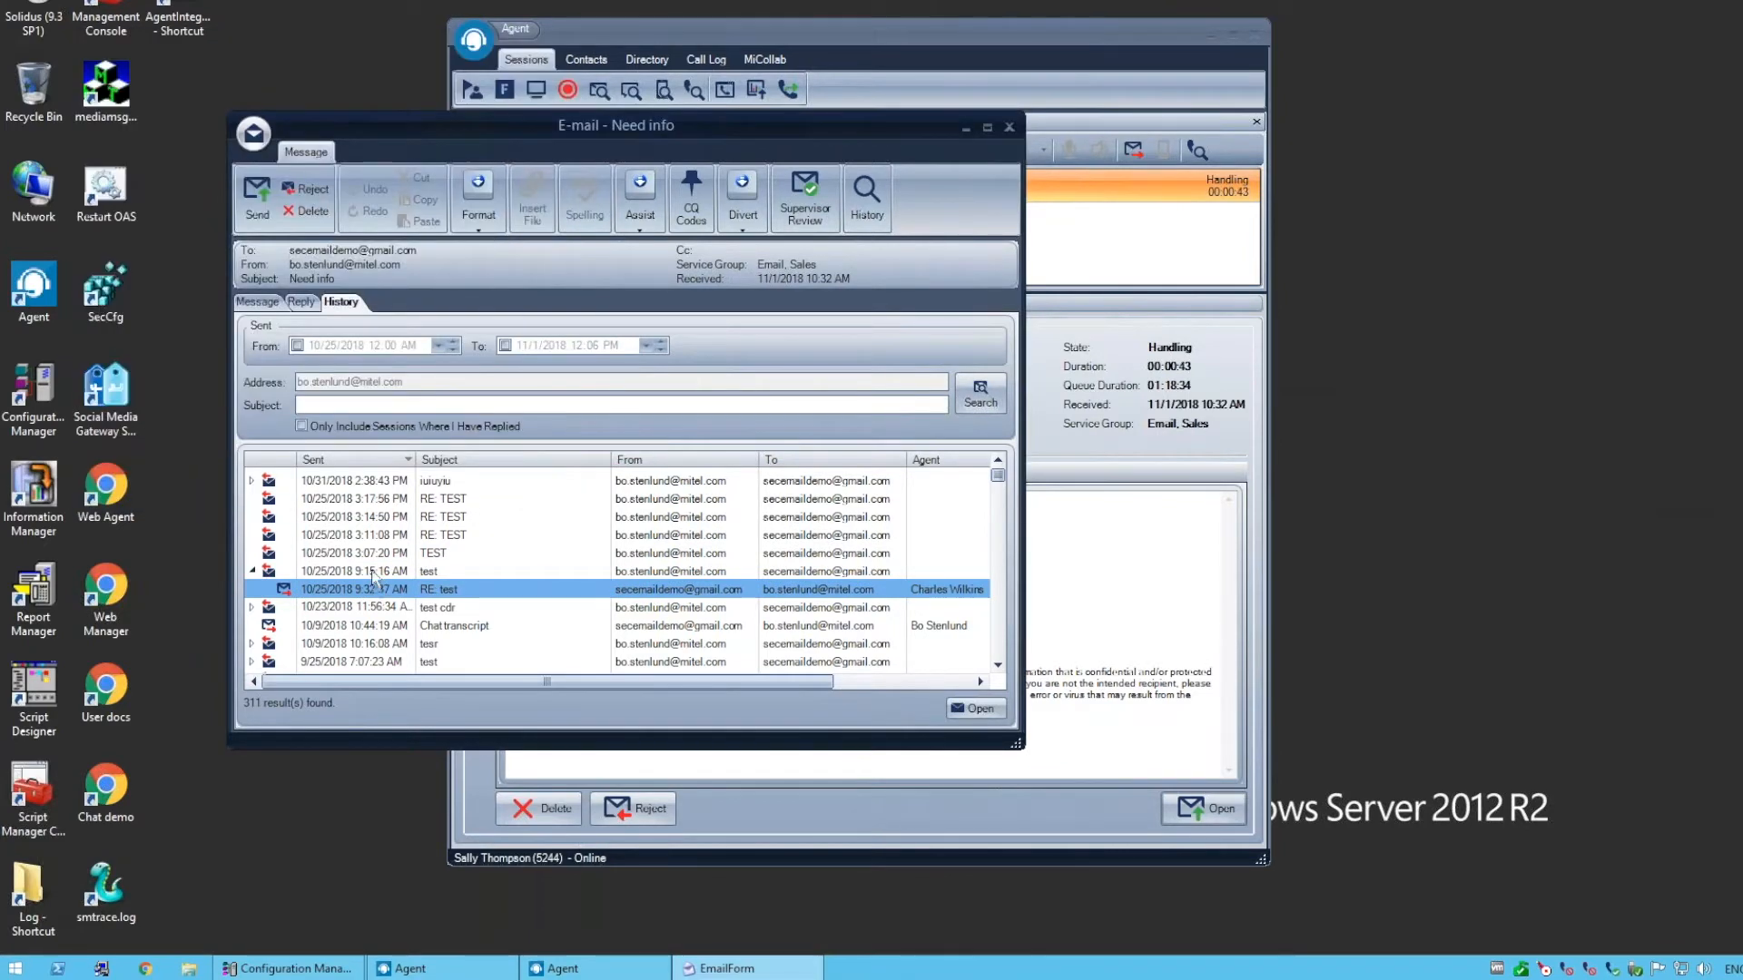
left_click(301, 302)
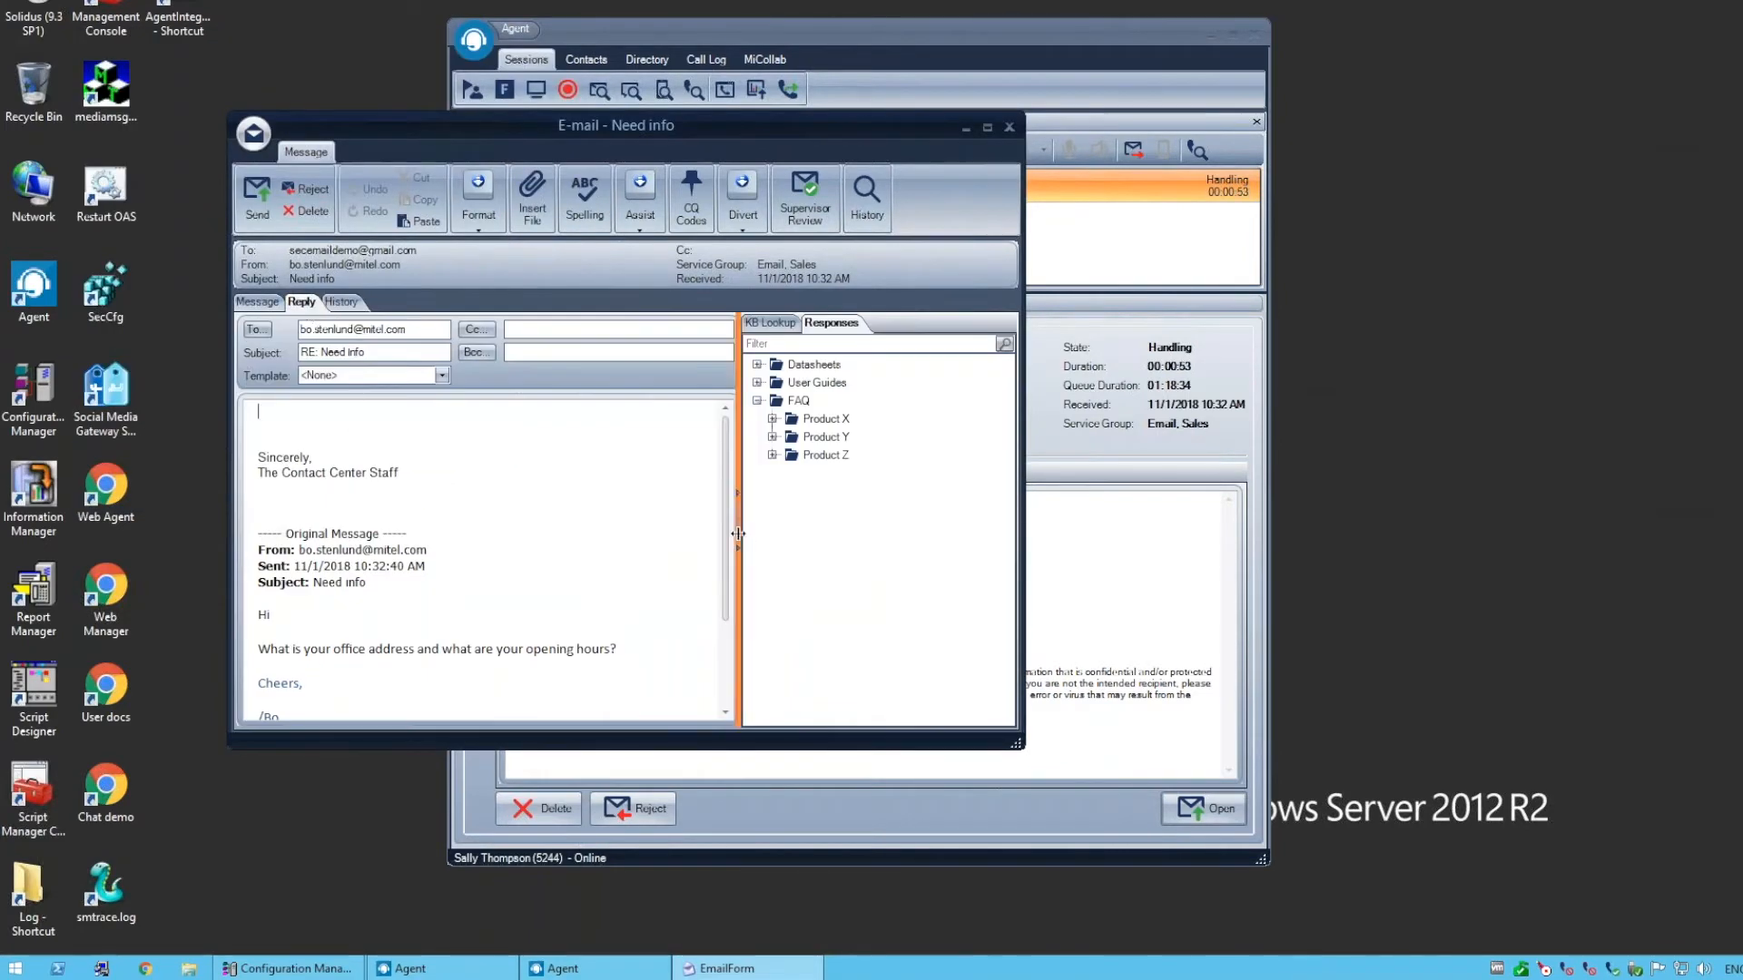
Look up the knowledge base suggestions for this e-mail and insert the office address answer into the reply body
left_click_drag(737, 533, 751, 533)
left_click(780, 323)
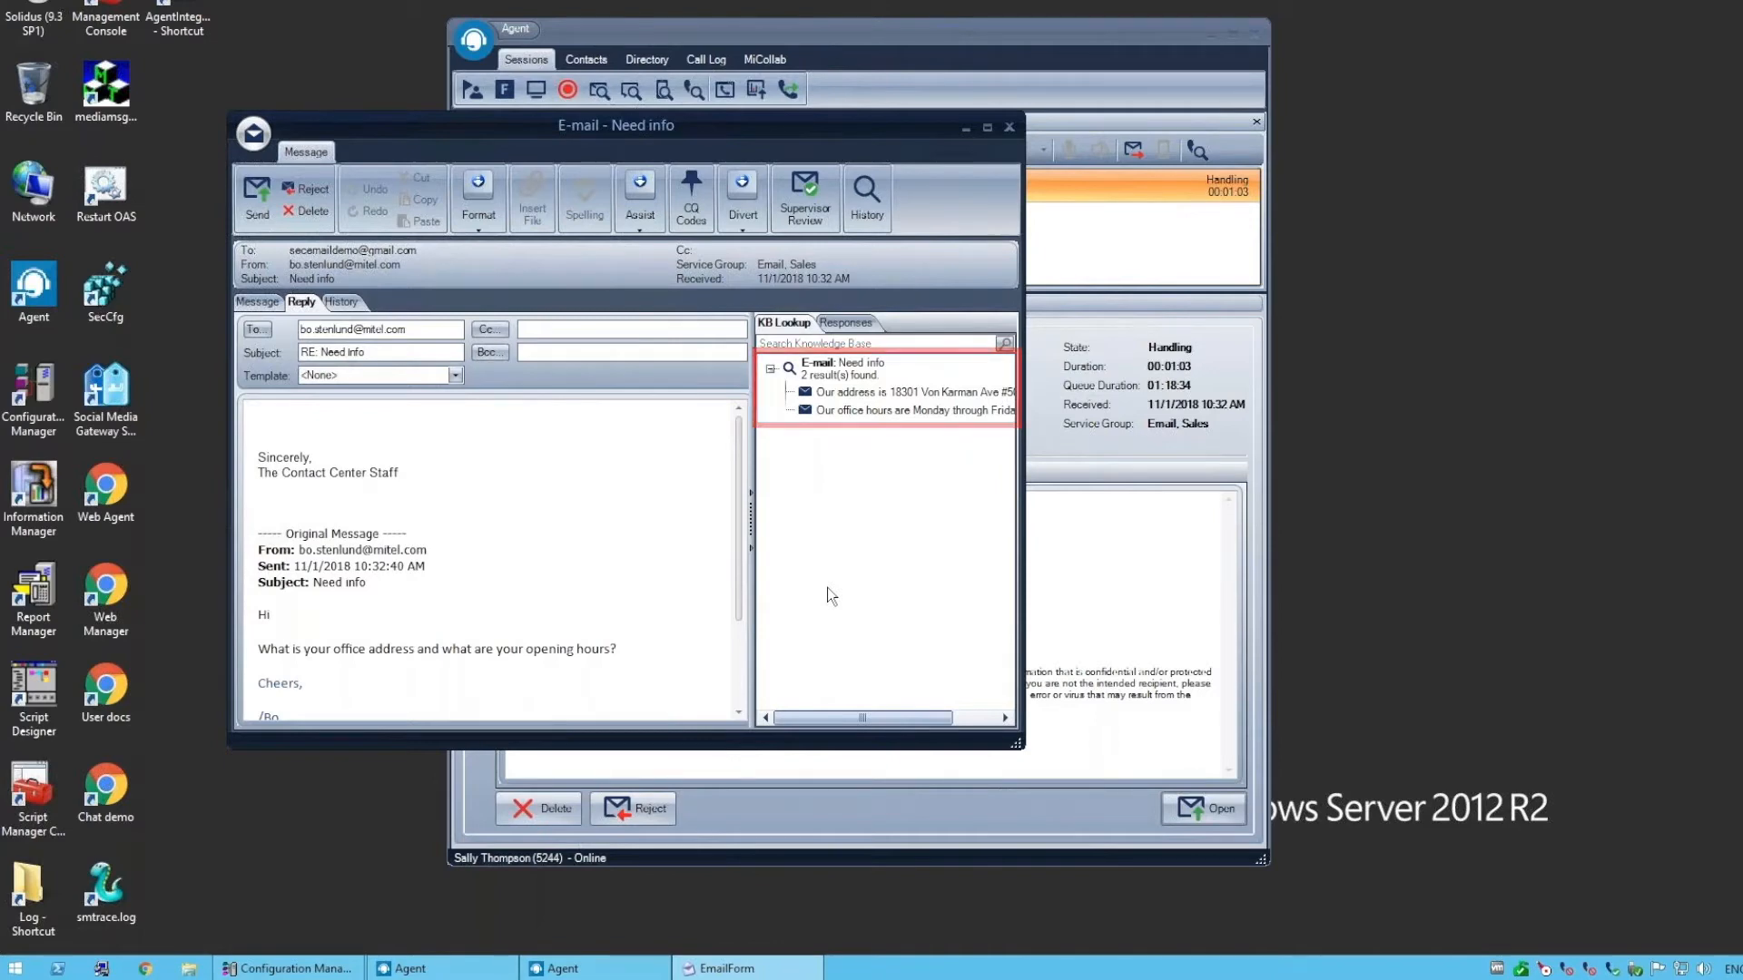
left_click(864, 393)
left_click_drag(939, 718, 968, 718)
left_click_drag(725, 401, 463, 420)
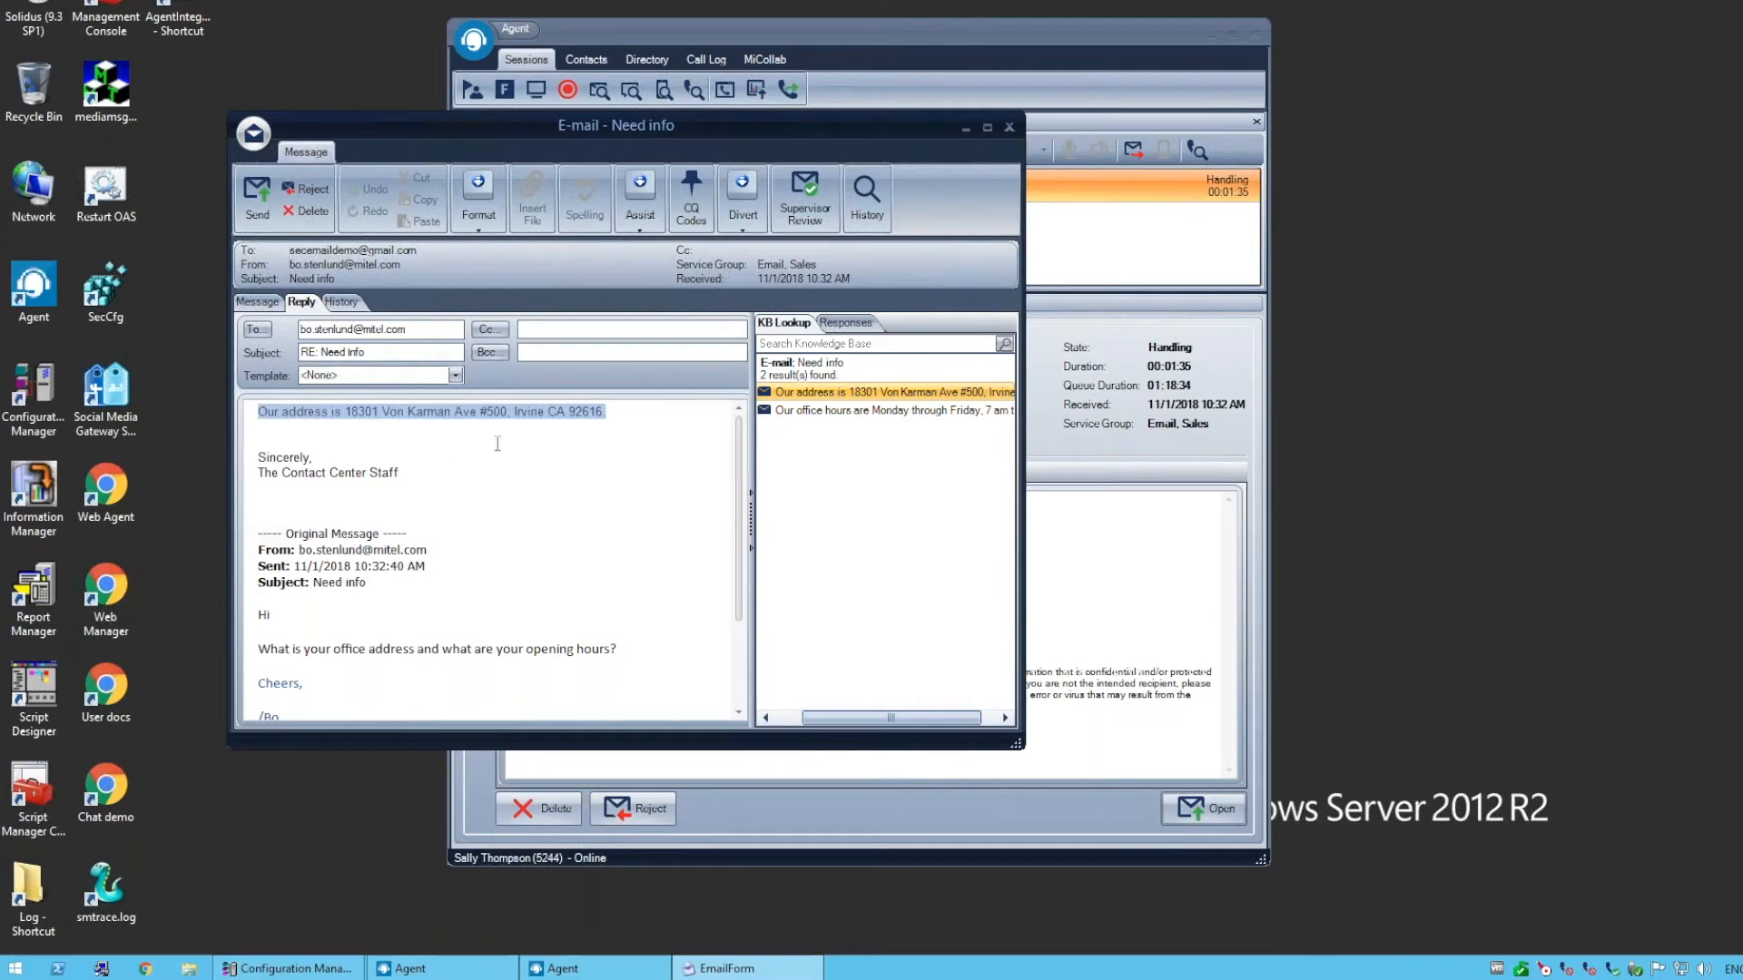
Add the knowledge base office hours answer after the address and join both into one sentence with "and our office hours"
left_click_drag(817, 411, 612, 423)
left_click(610, 413)
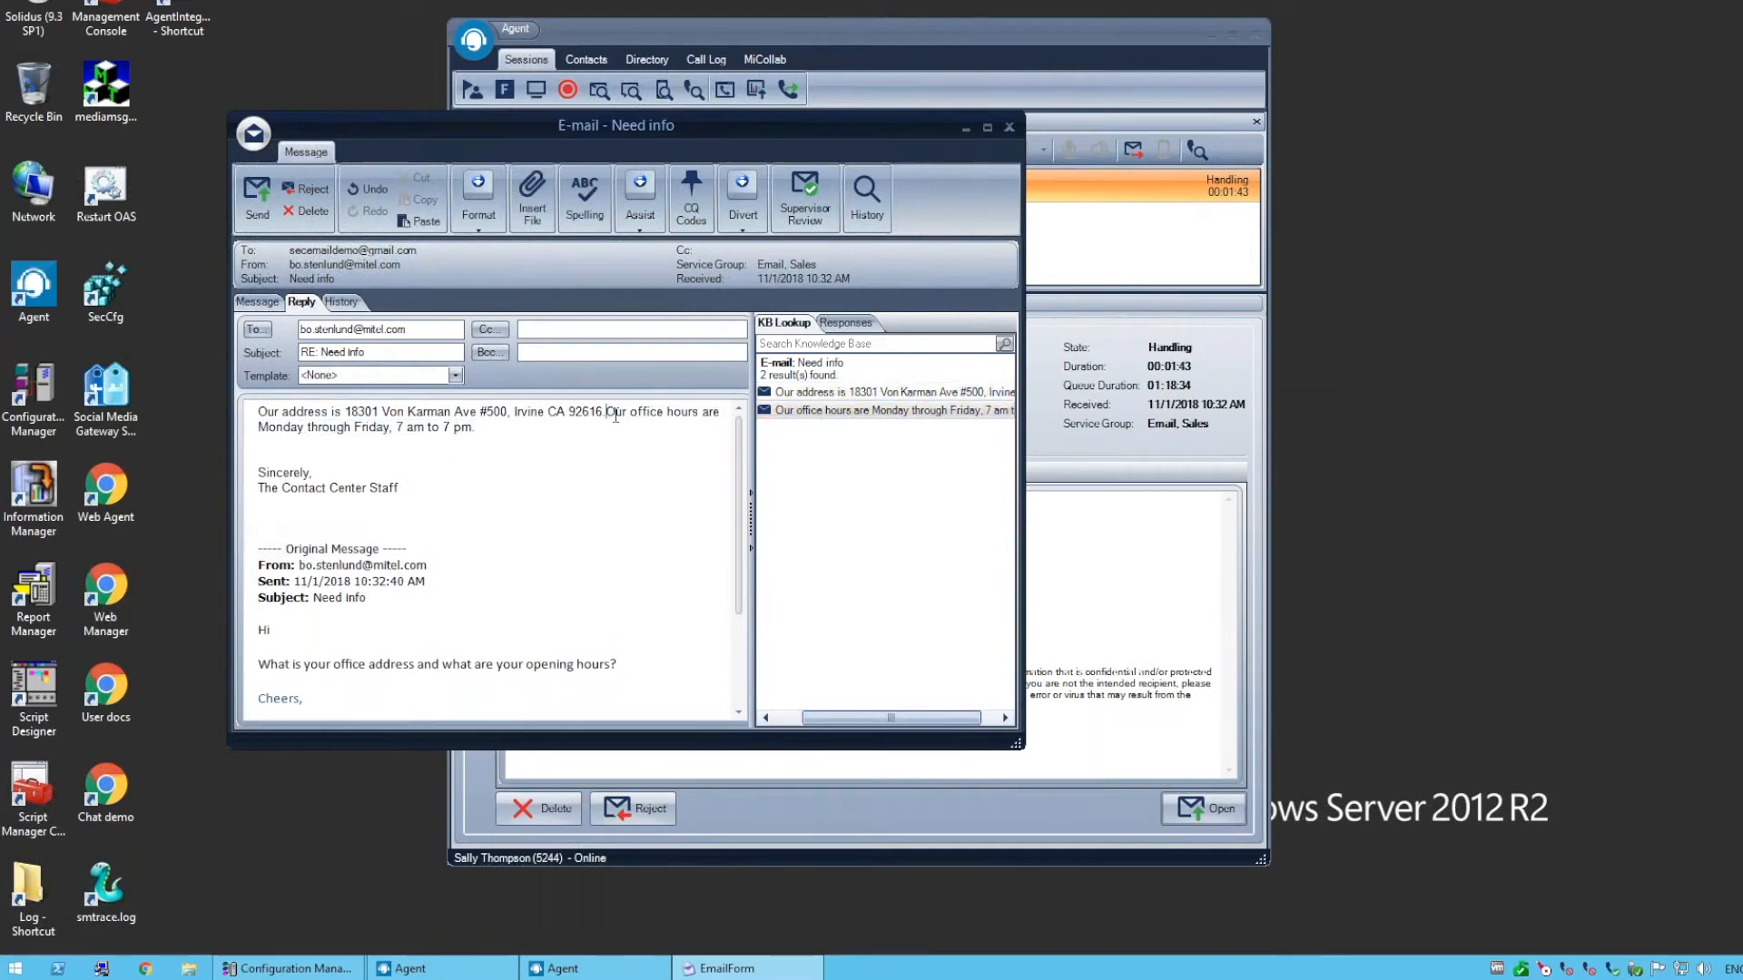
key("BackSpace")
key("BackSpace")
type("and o")
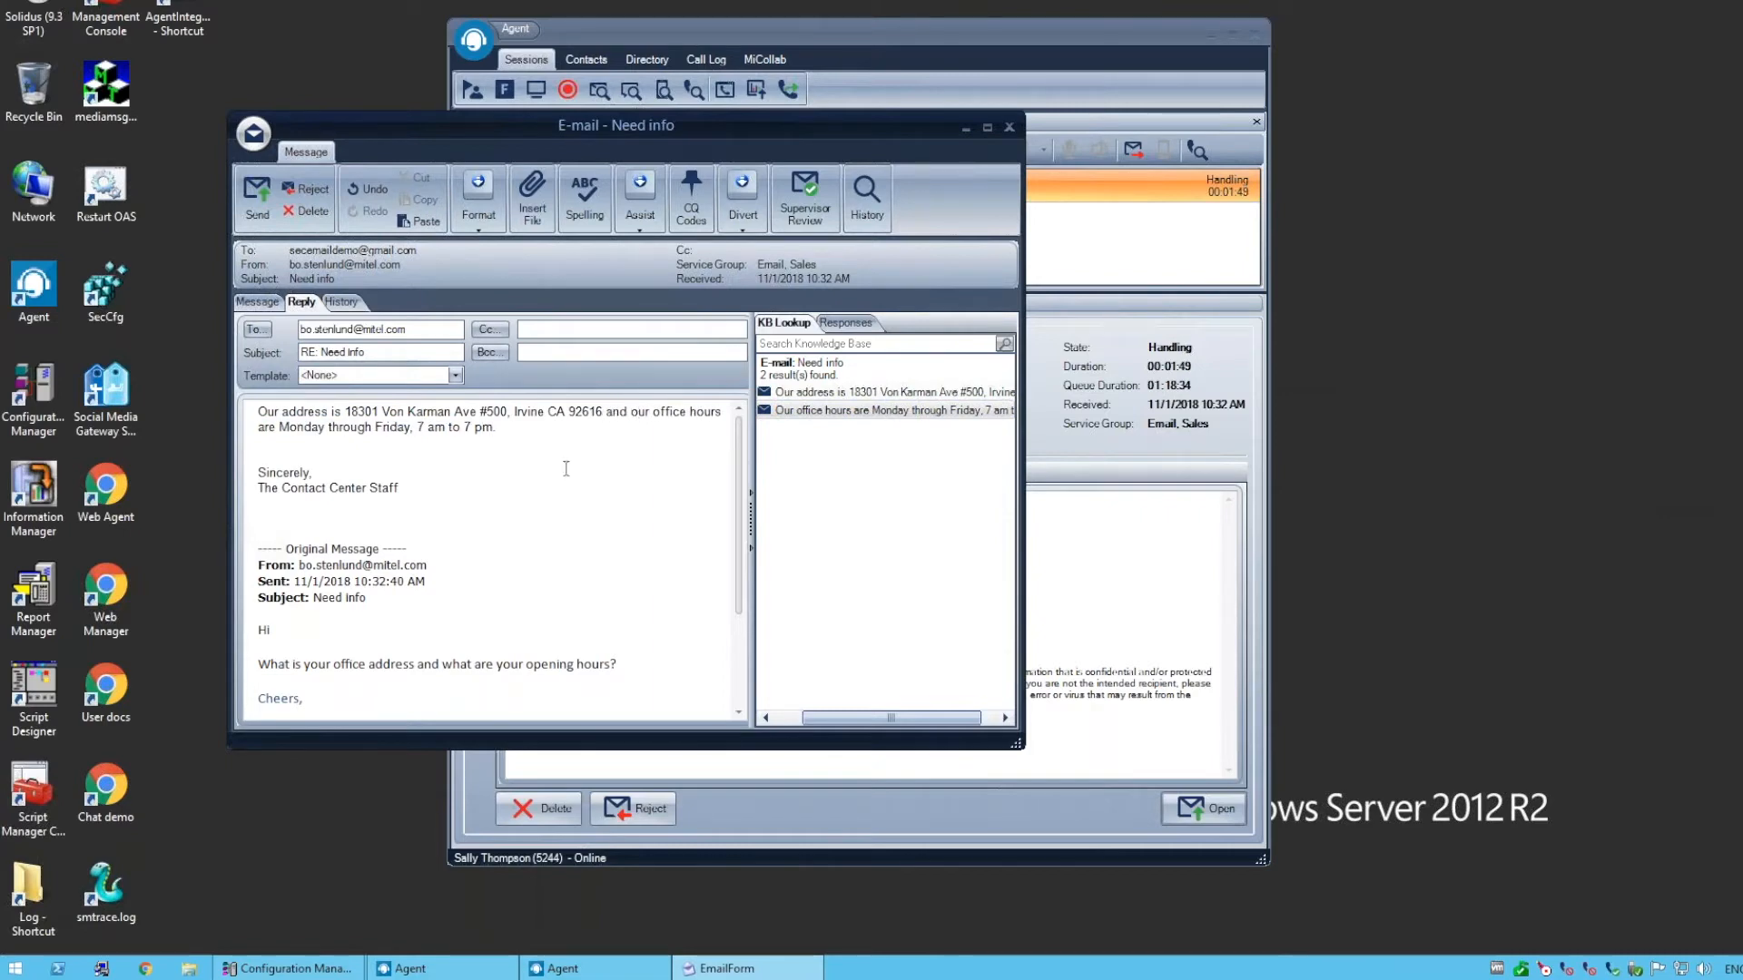
Apply Template1 to the reply and look through its personalised greeting, body, contact block and signature
left_click_drag(406, 487, 237, 483)
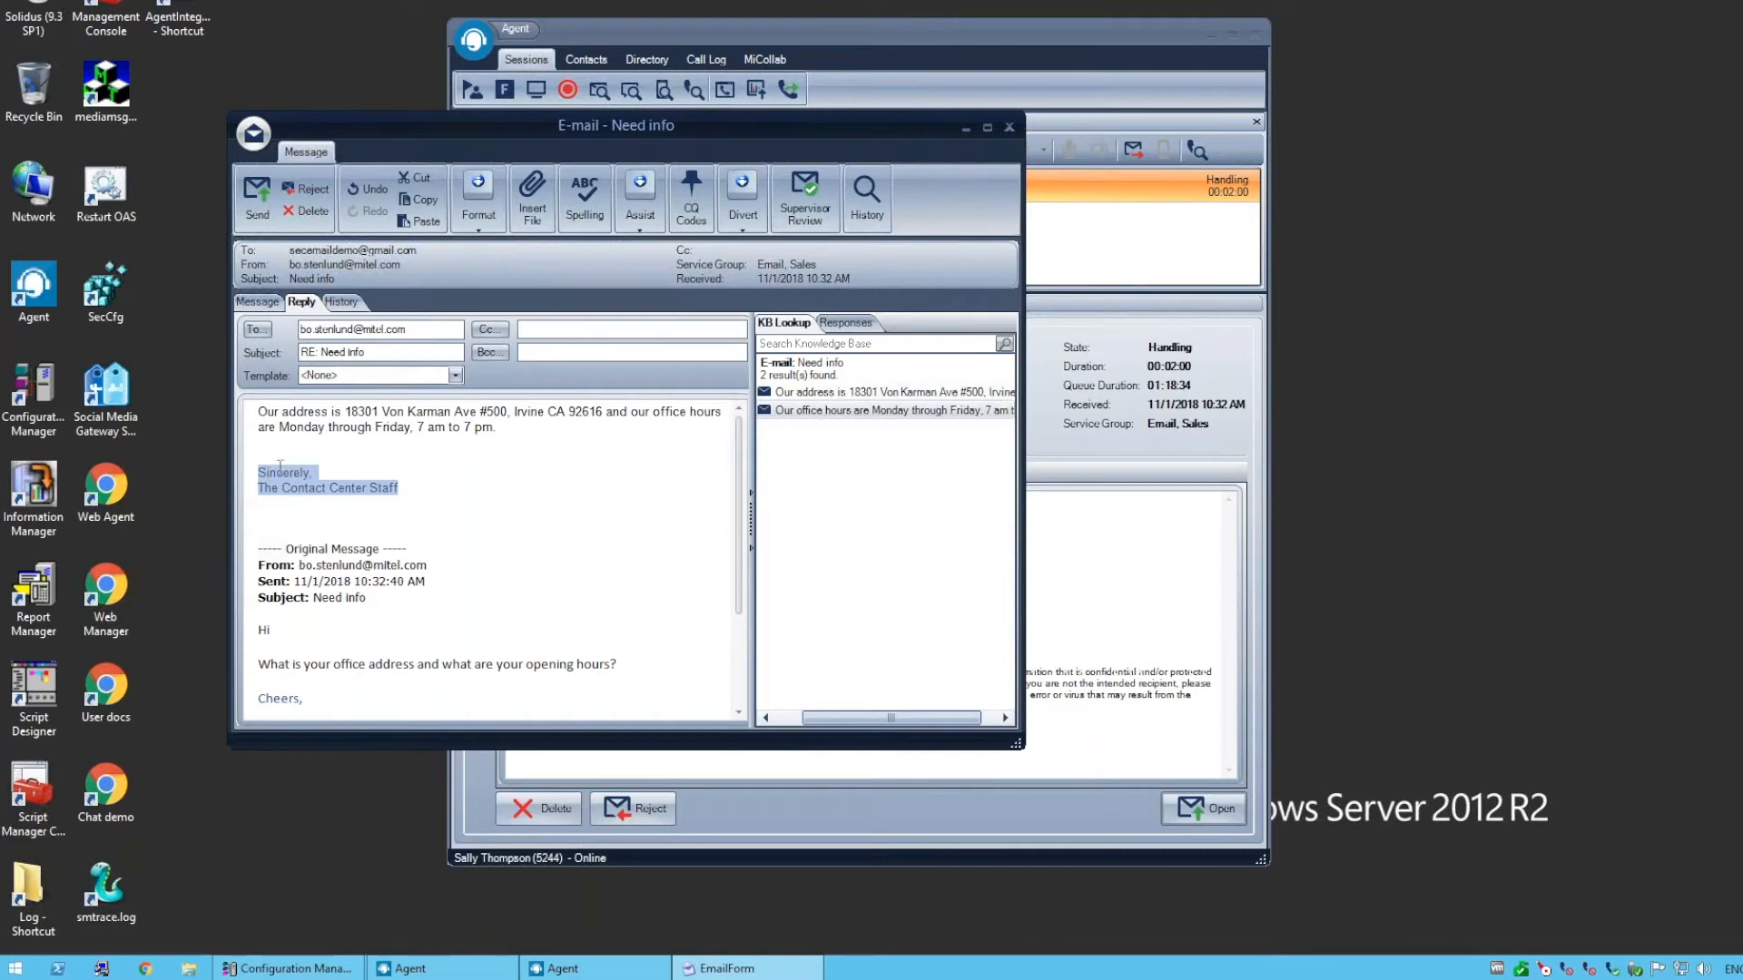
left_click(457, 376)
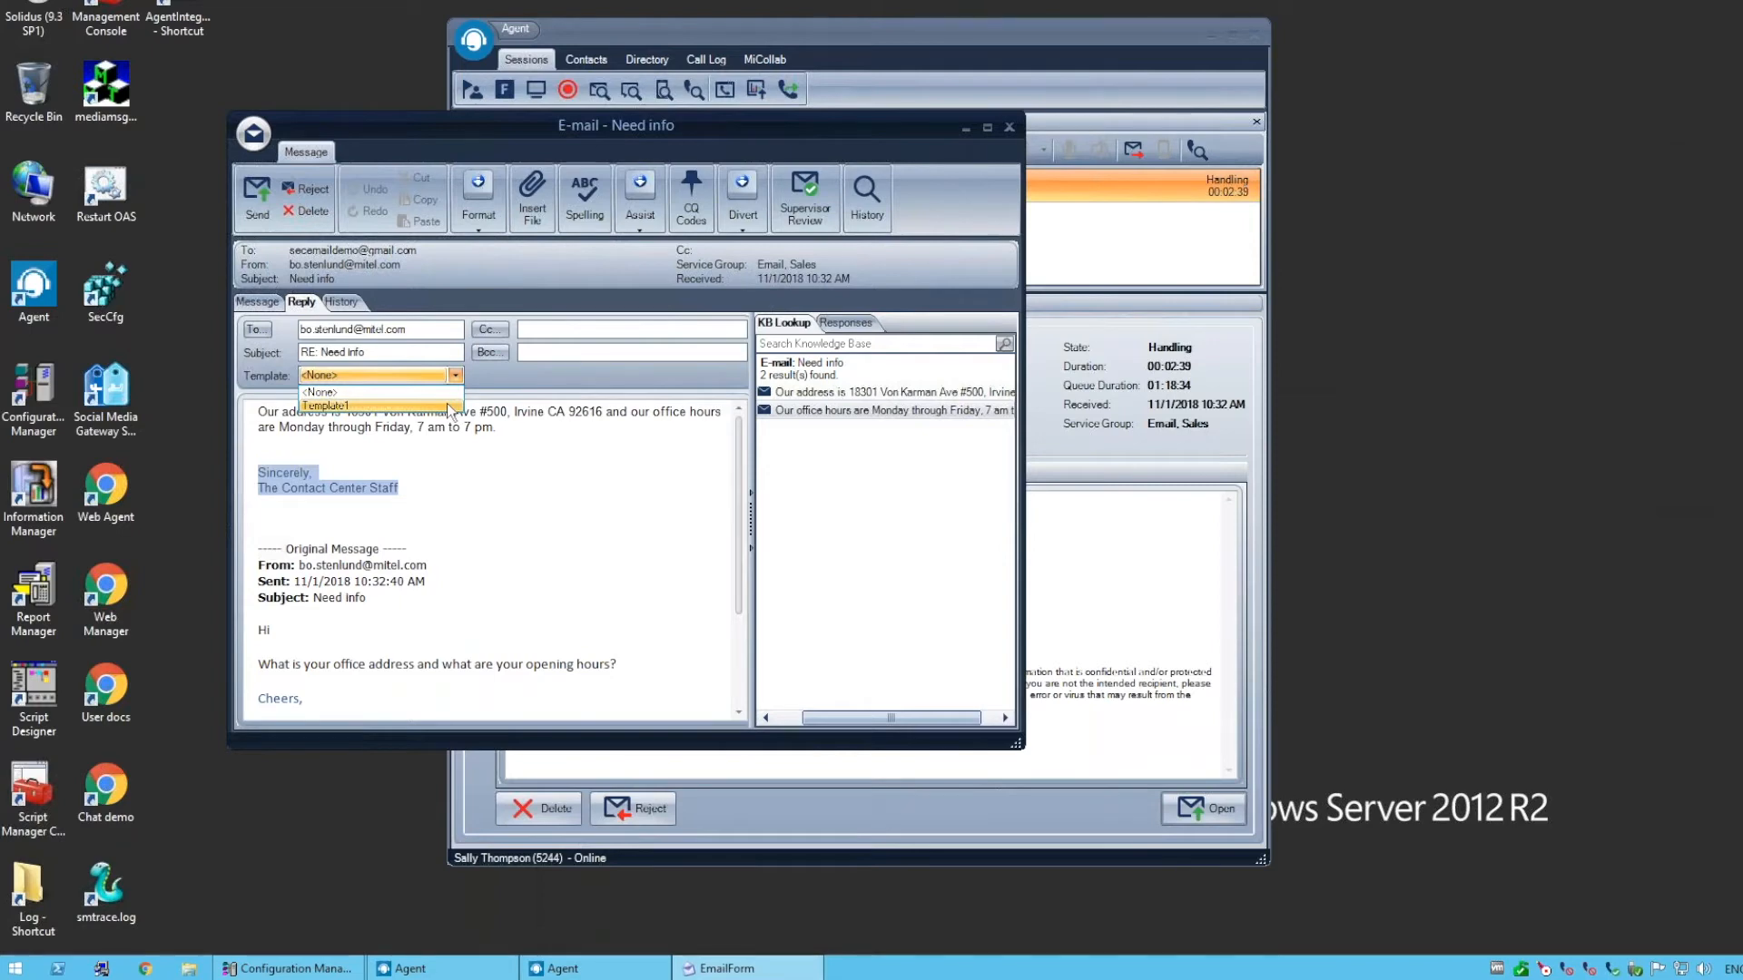
left_click(446, 403)
left_click(585, 468)
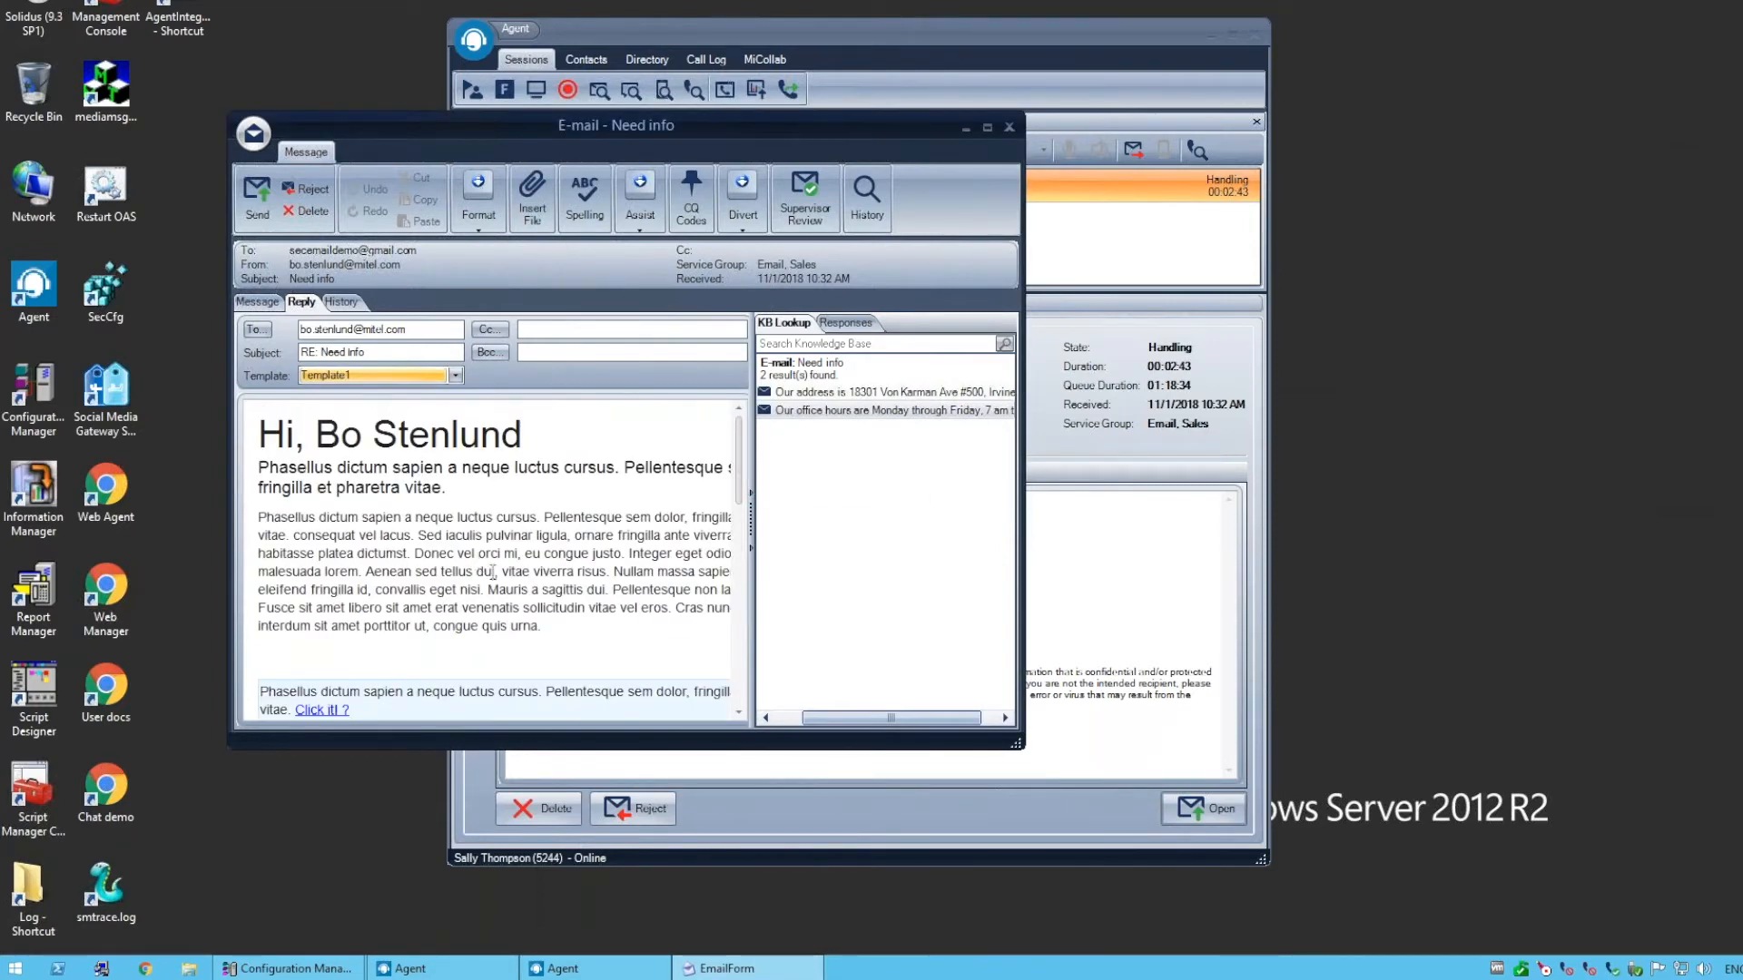
left_click_drag(527, 439, 338, 440)
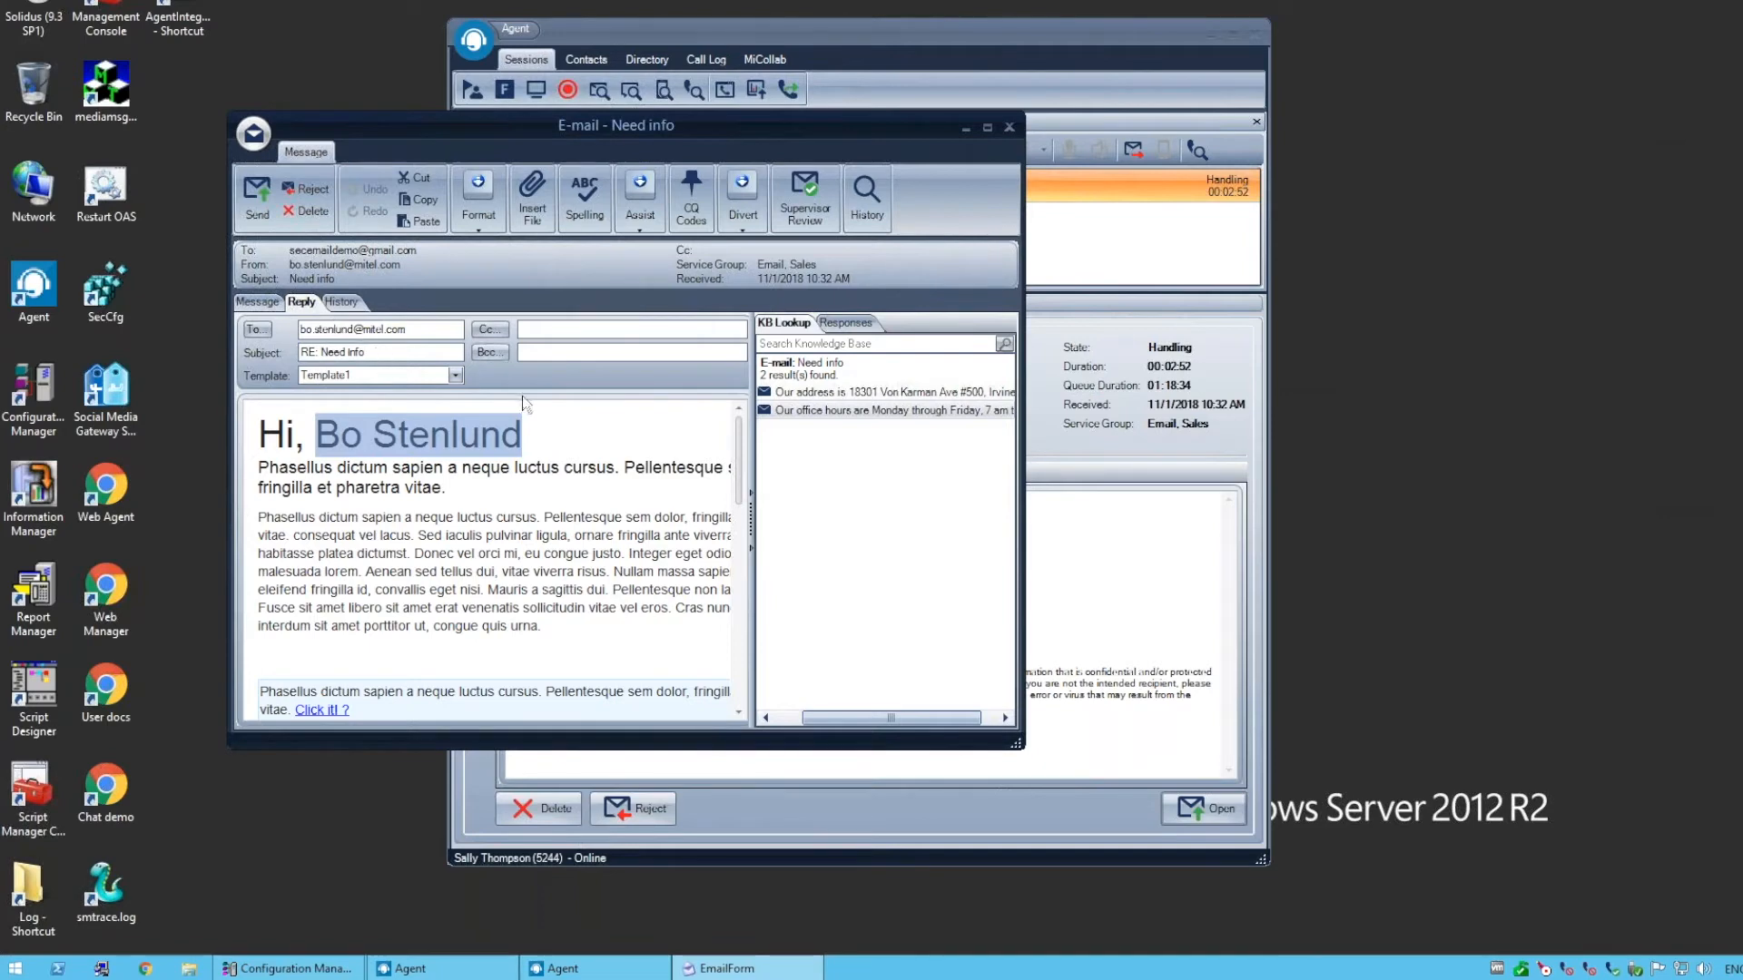
scroll(561, 443, "down", 10)
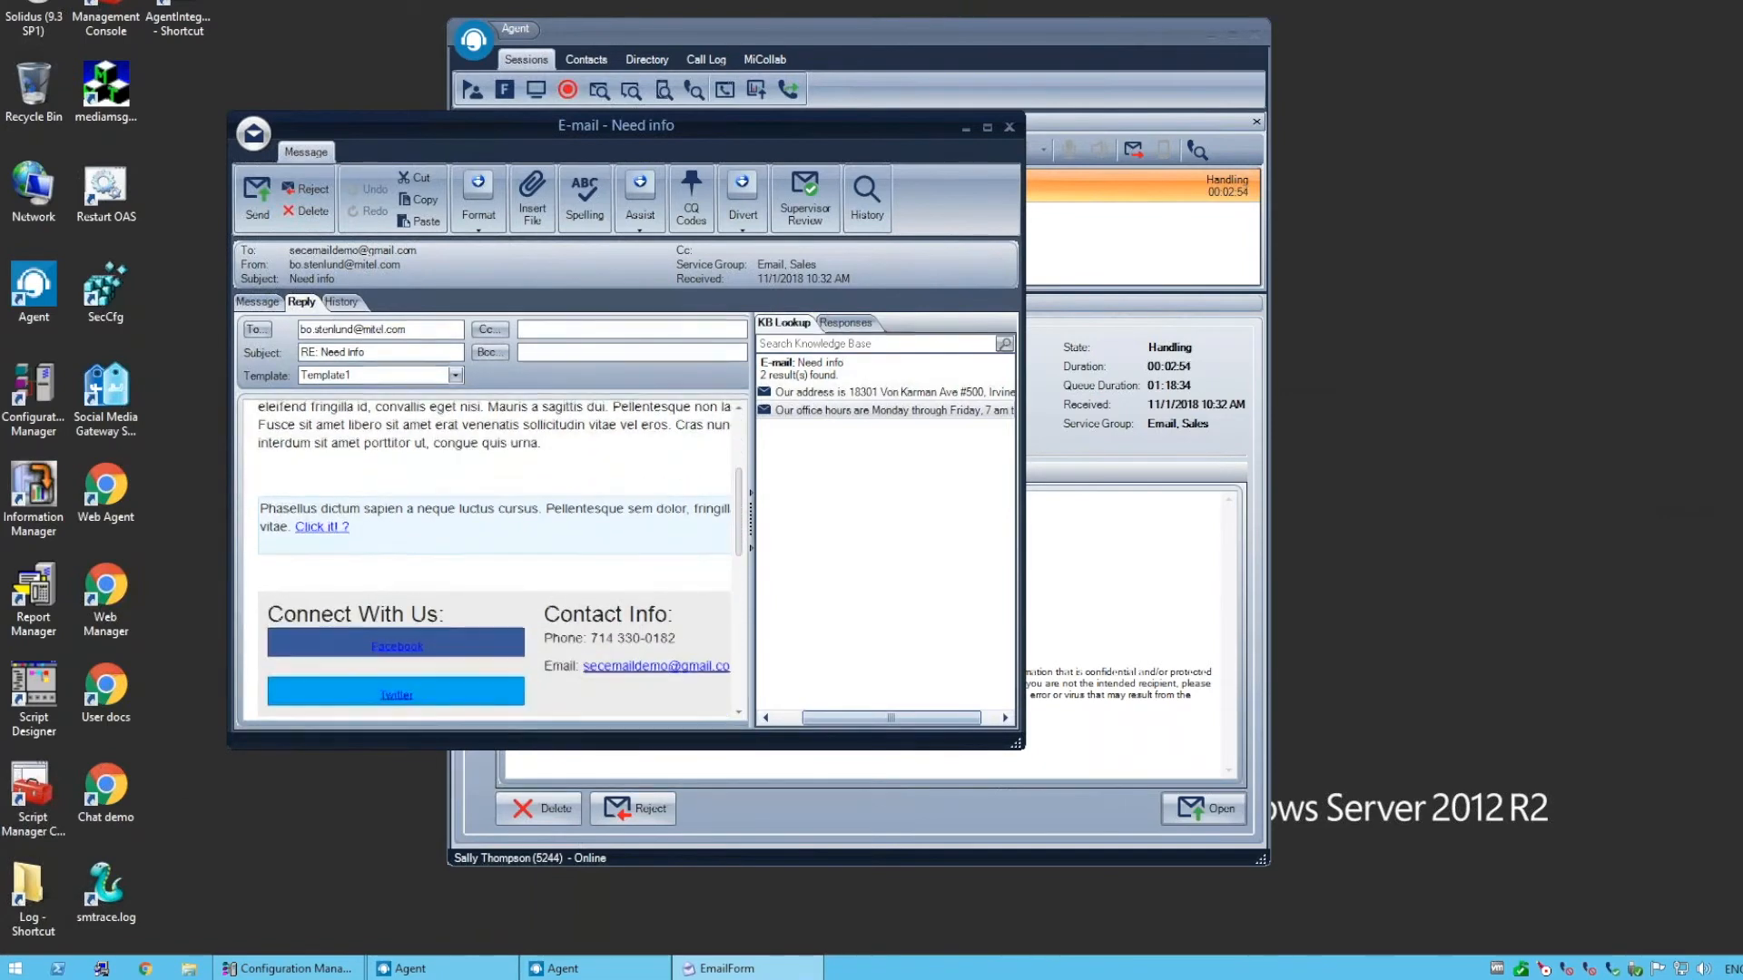
scroll(440, 649, "down", 2)
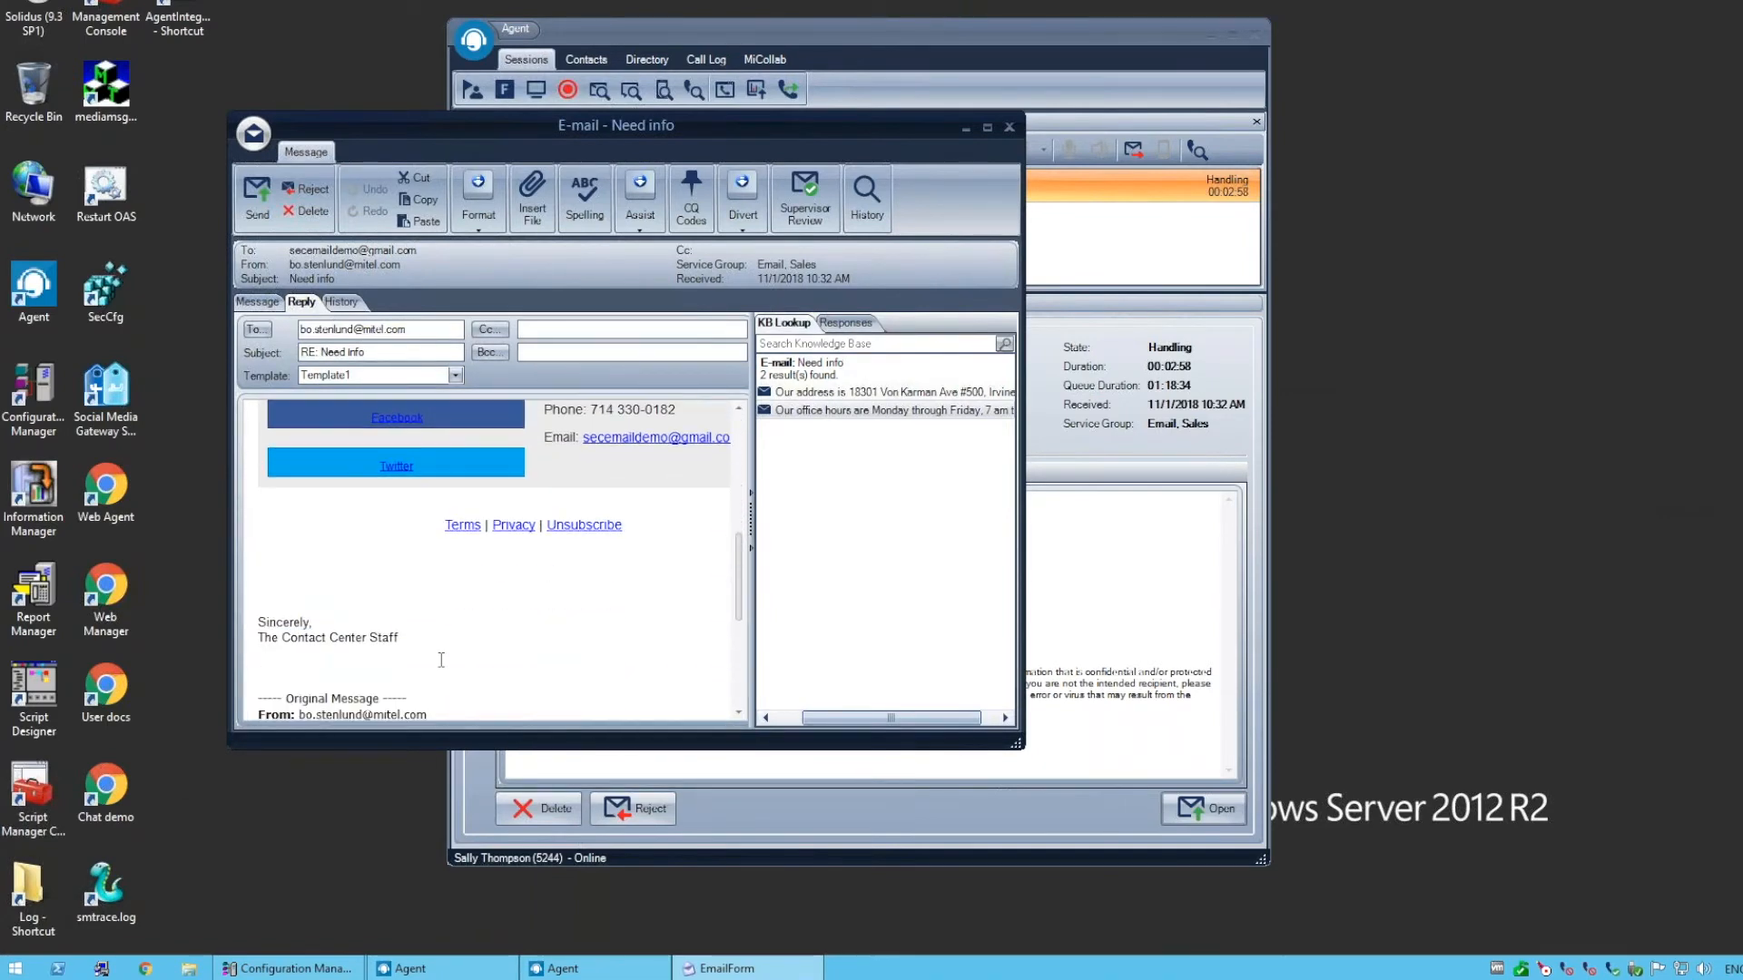
scroll(438, 646, "up", 2)
scroll(438, 645, "up", 10)
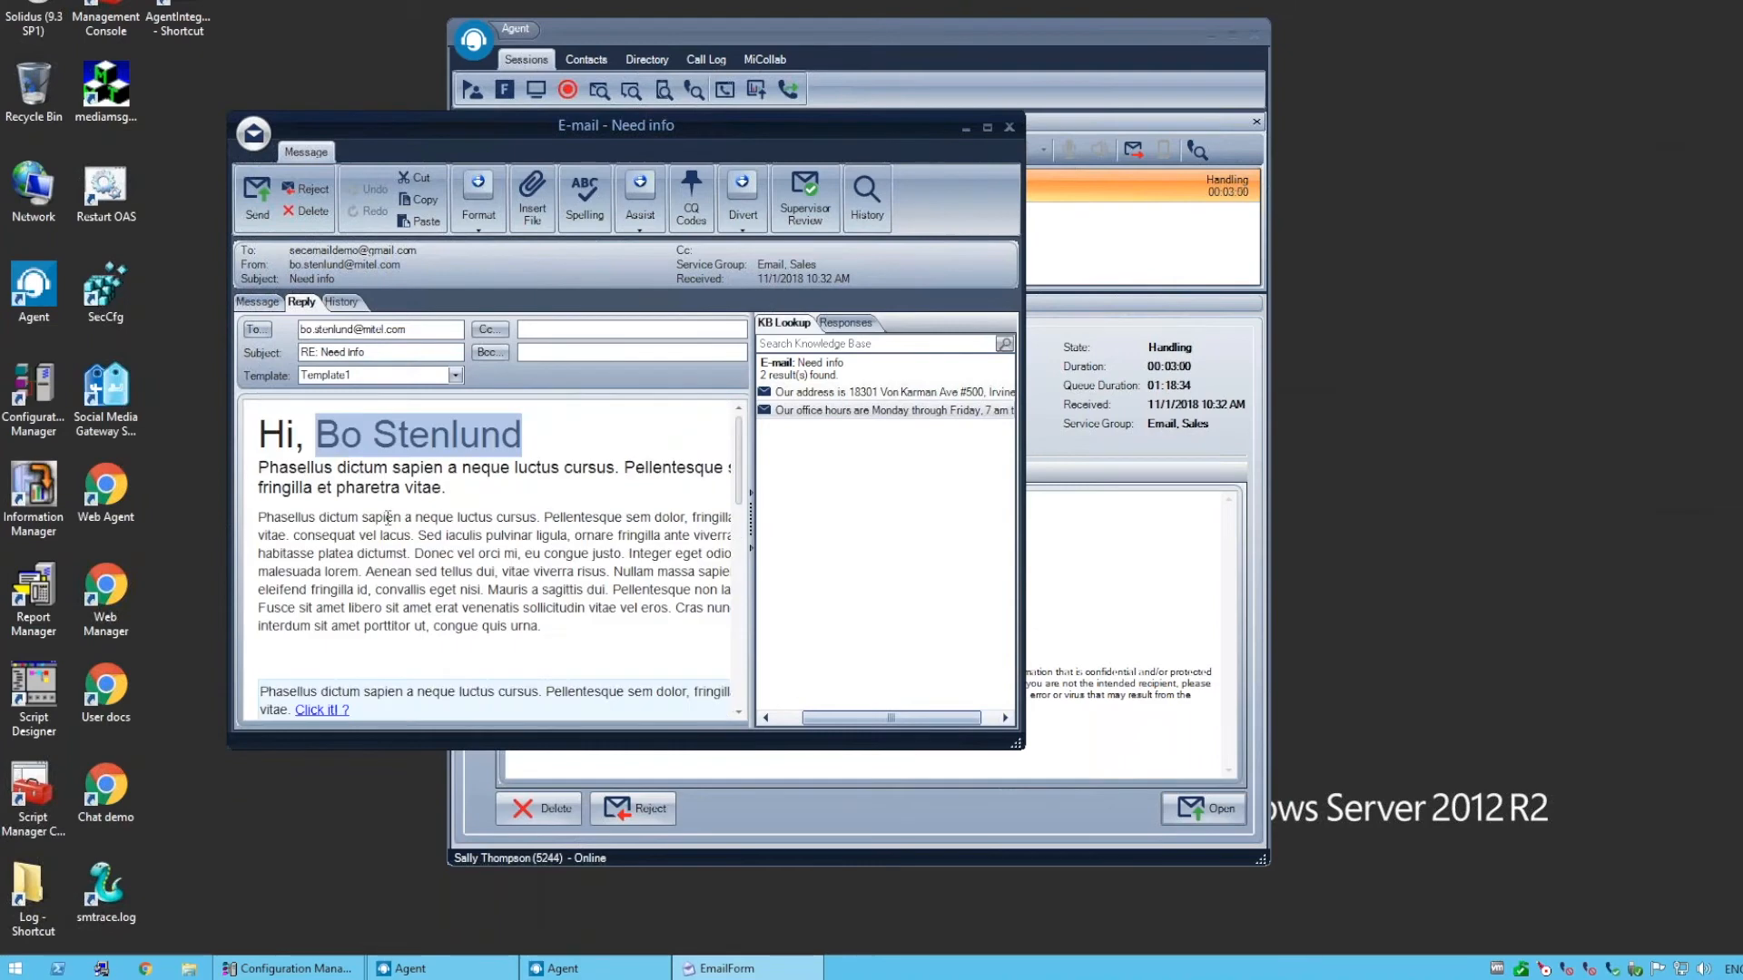
Reset the reply template to <None> and restore the combined office address and office hours sentence from the knowledge base
left_click(455, 377)
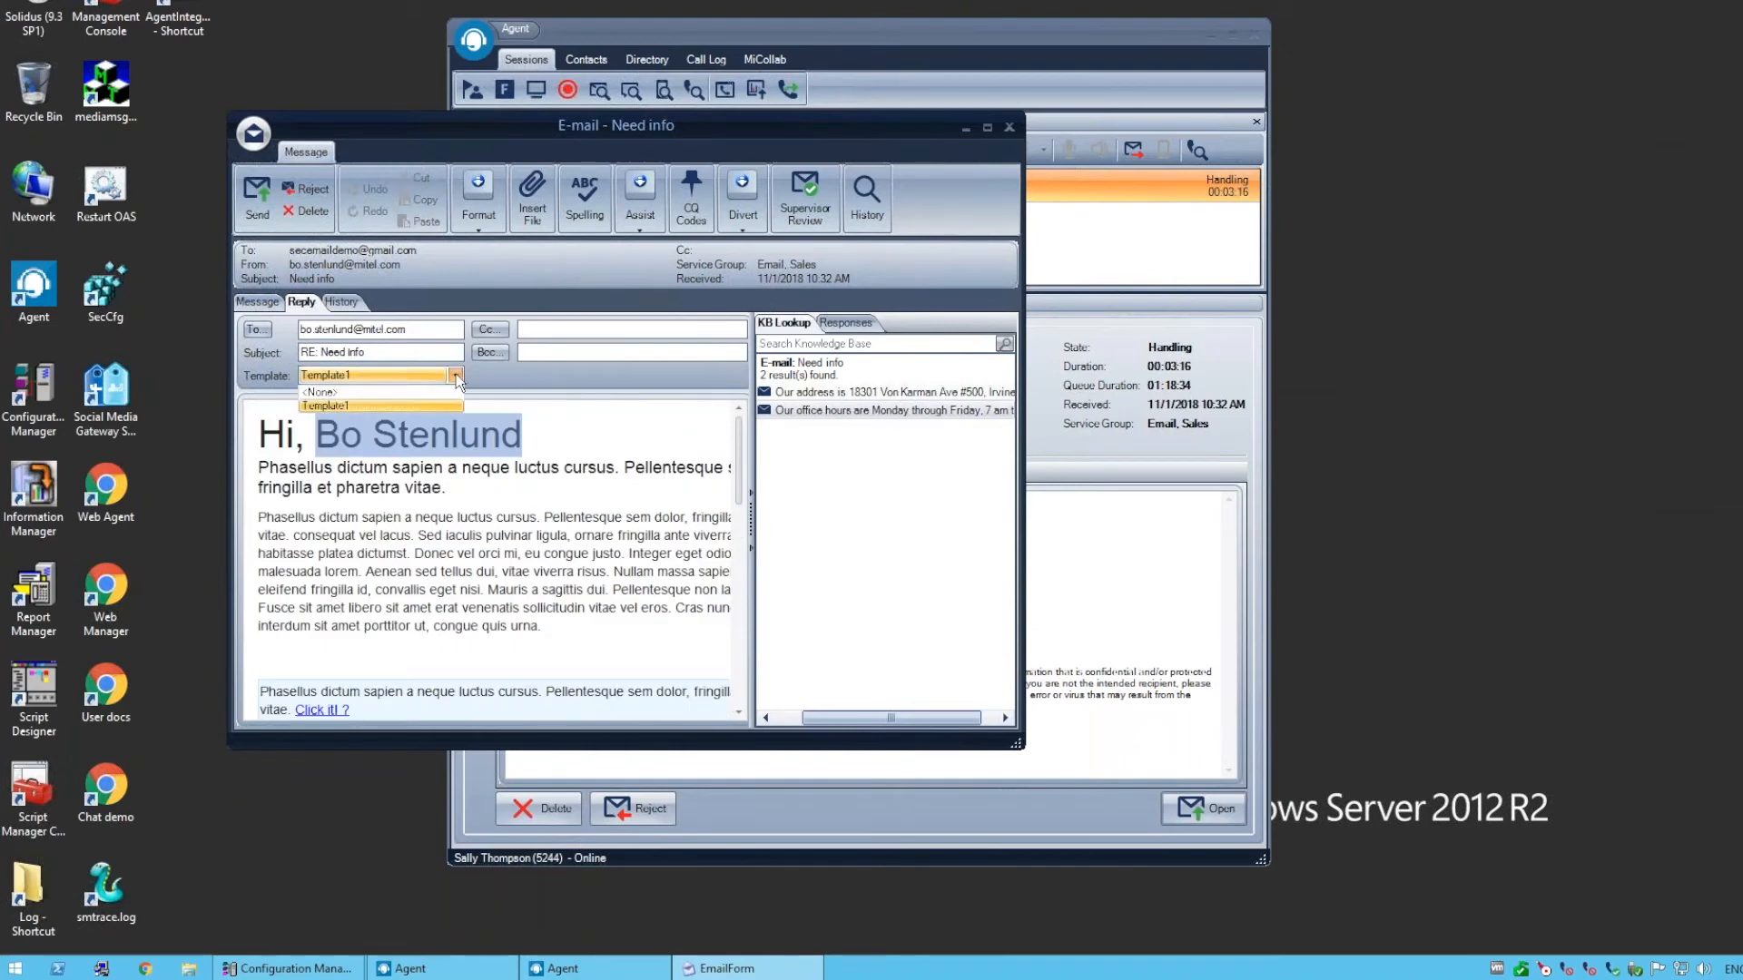
left_click(440, 392)
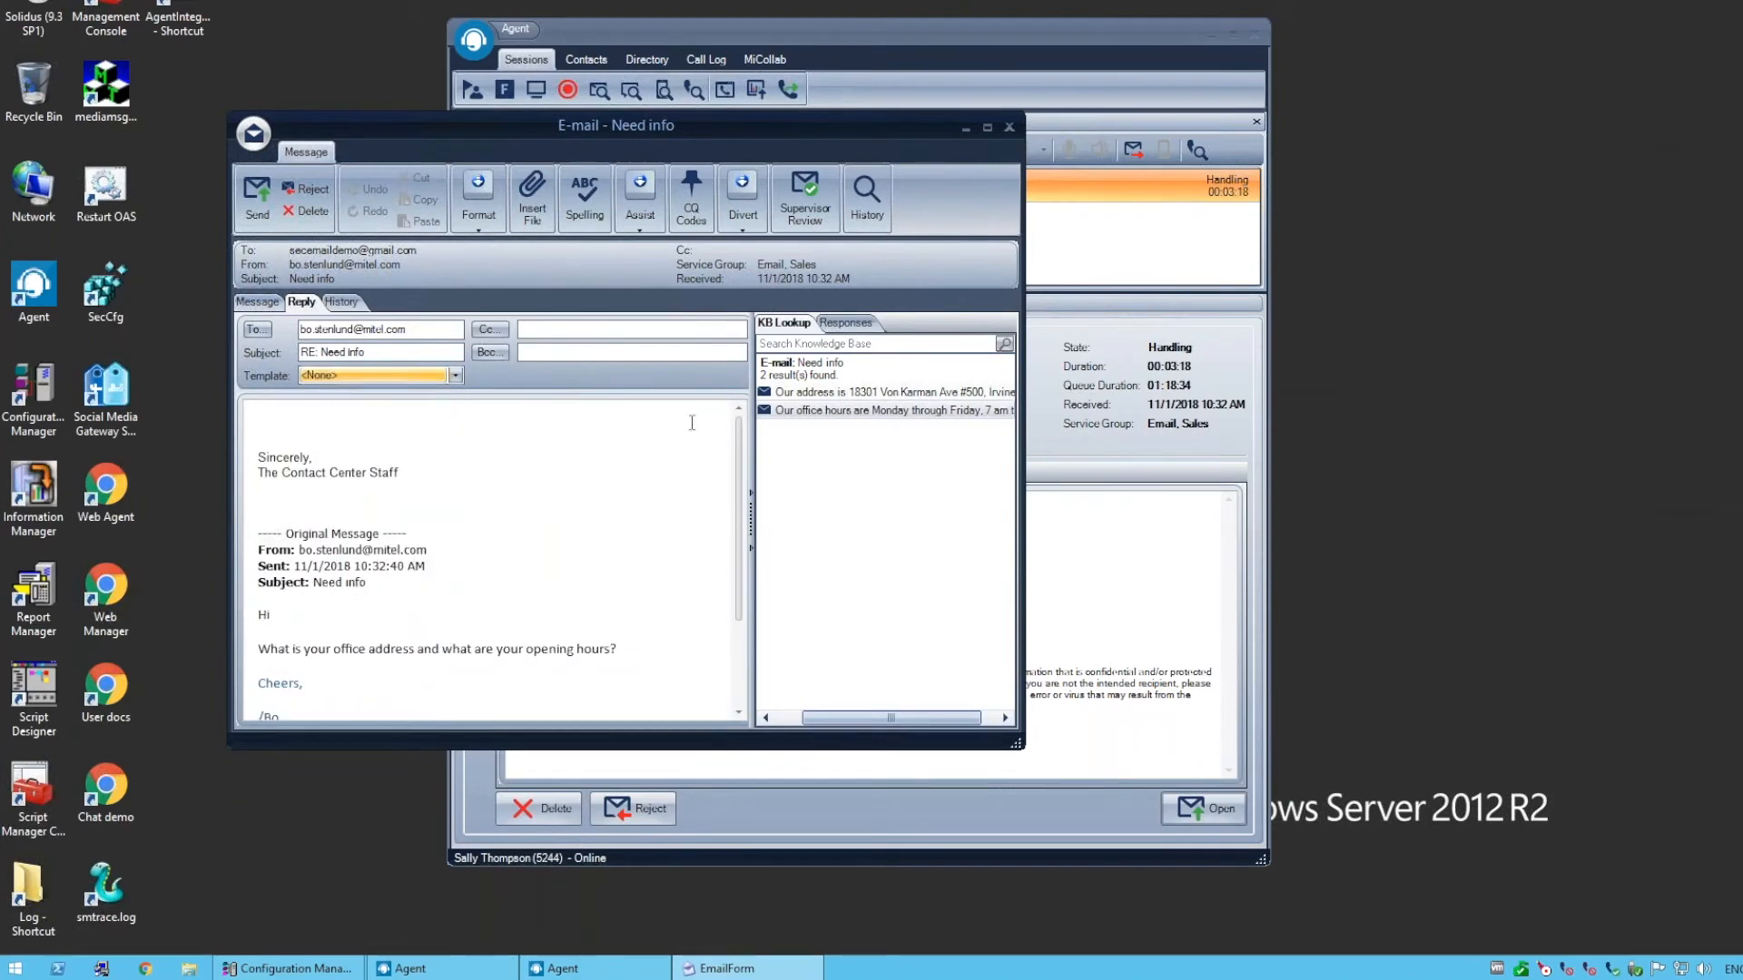
double_click(808, 399)
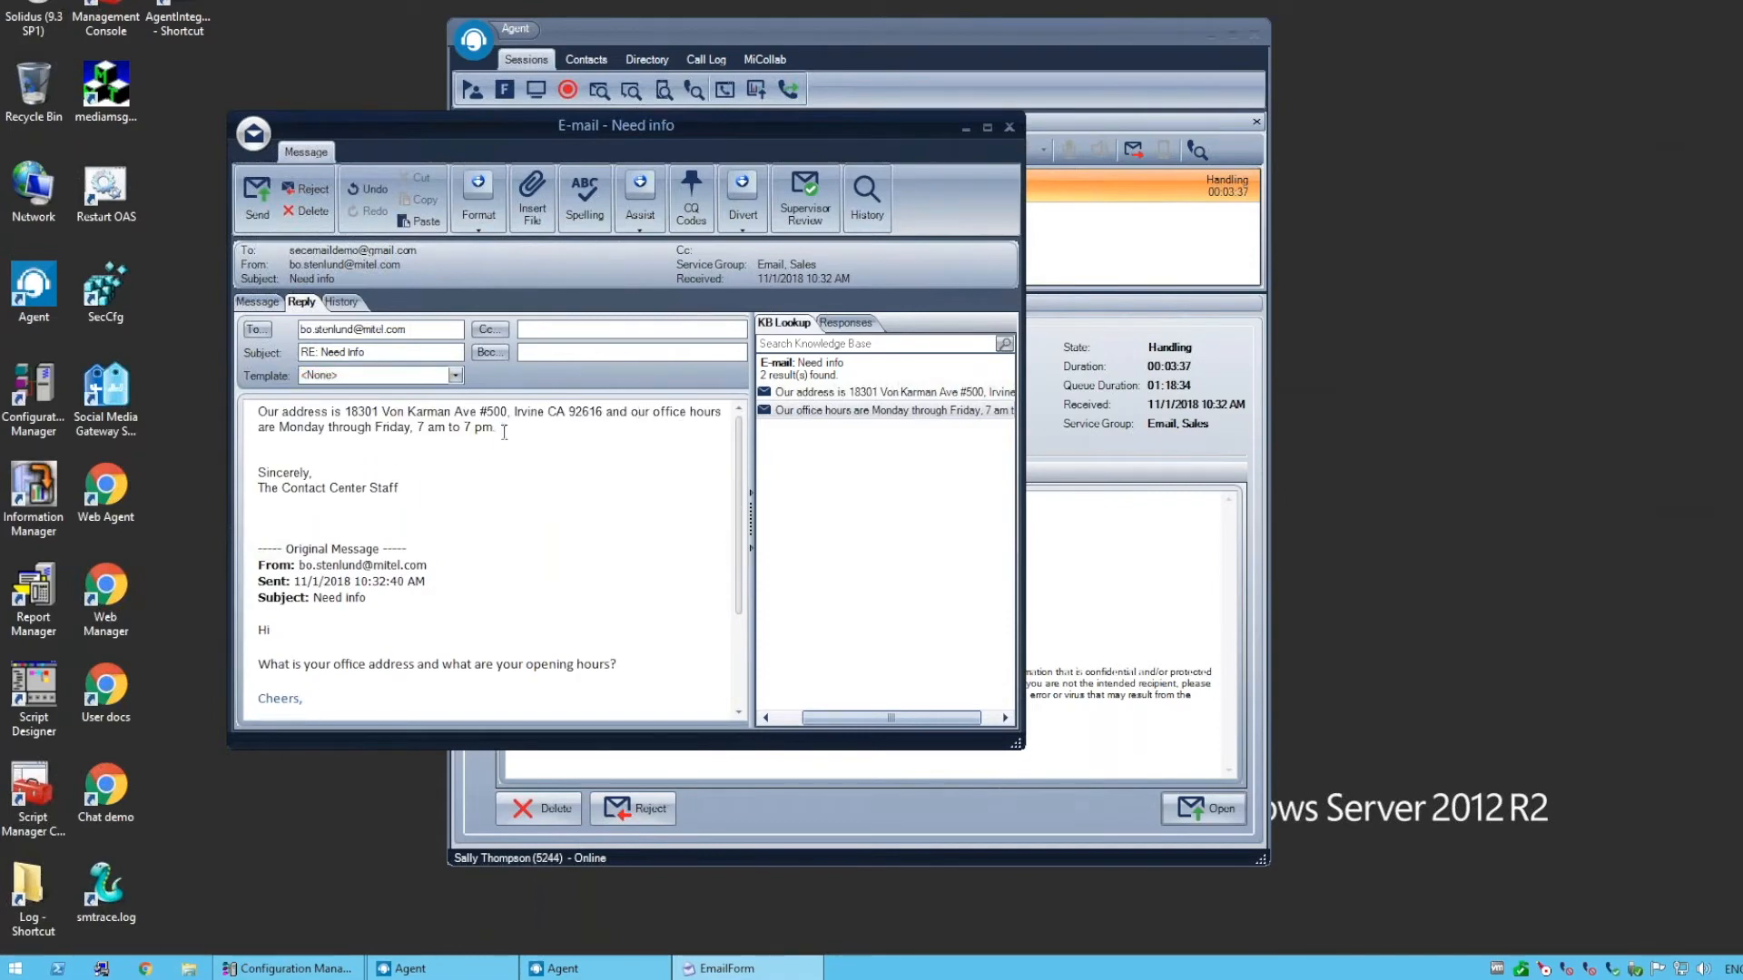
left_click_drag(496, 429, 243, 427)
left_click(559, 534)
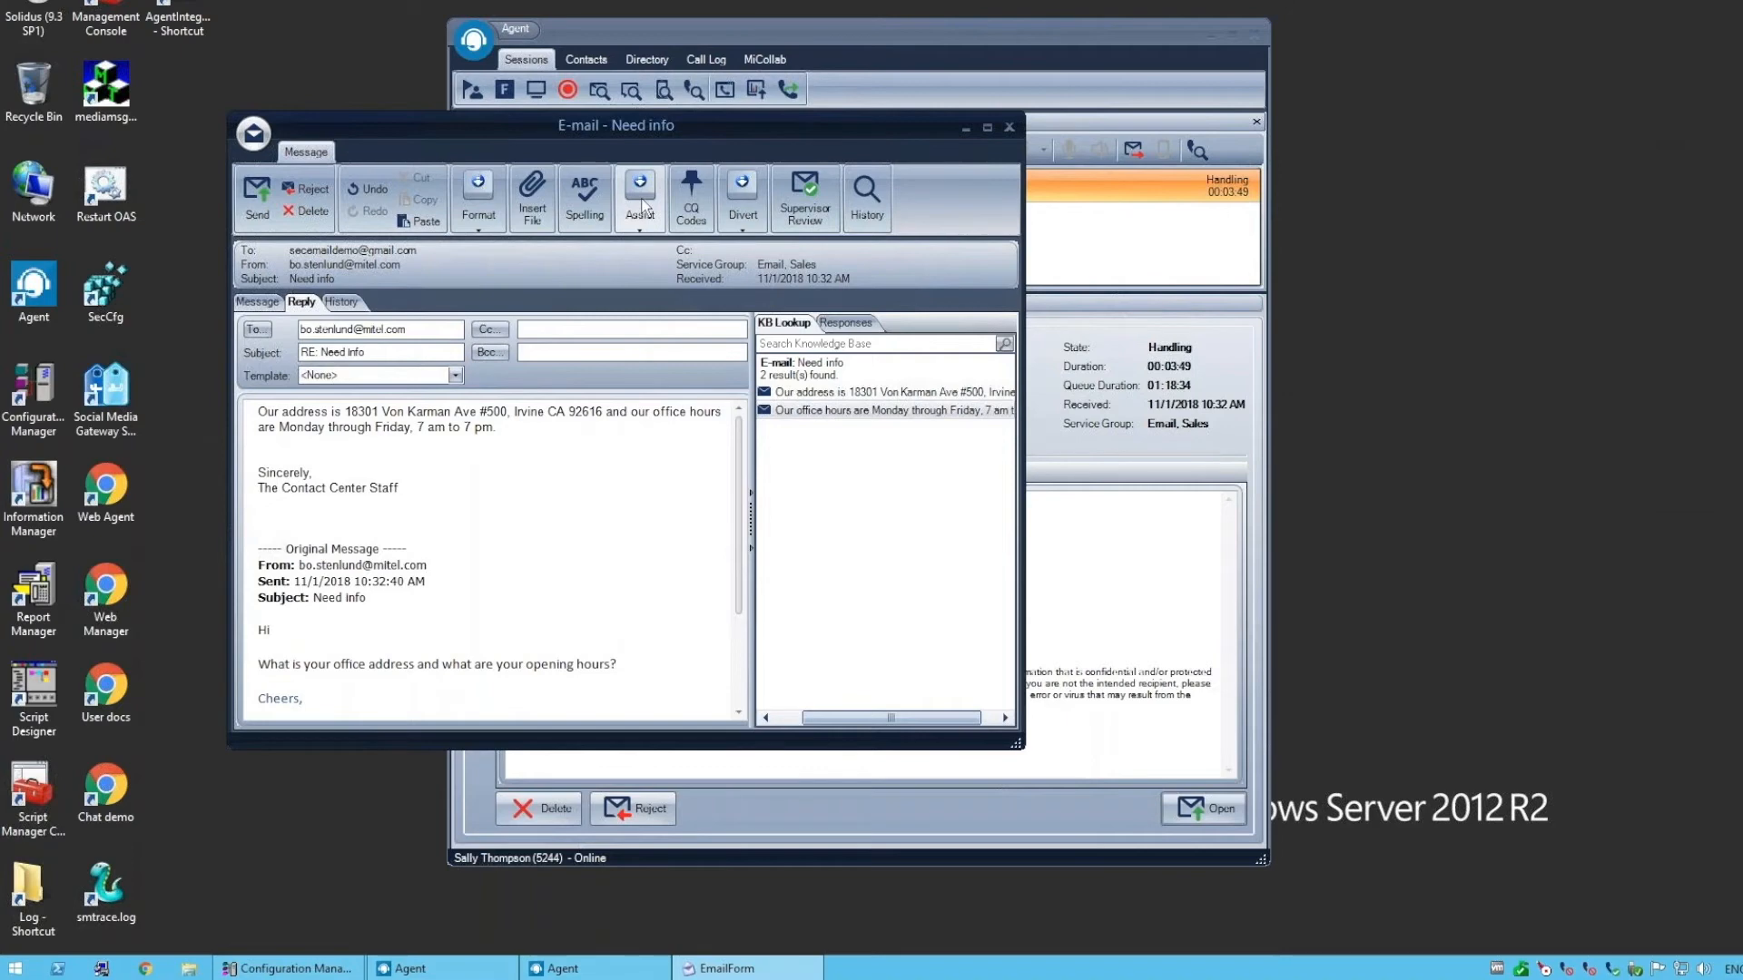
Look through the agents and service groups available as divert destinations, and close the dialog without diverting the e-mail
left_click(744, 201)
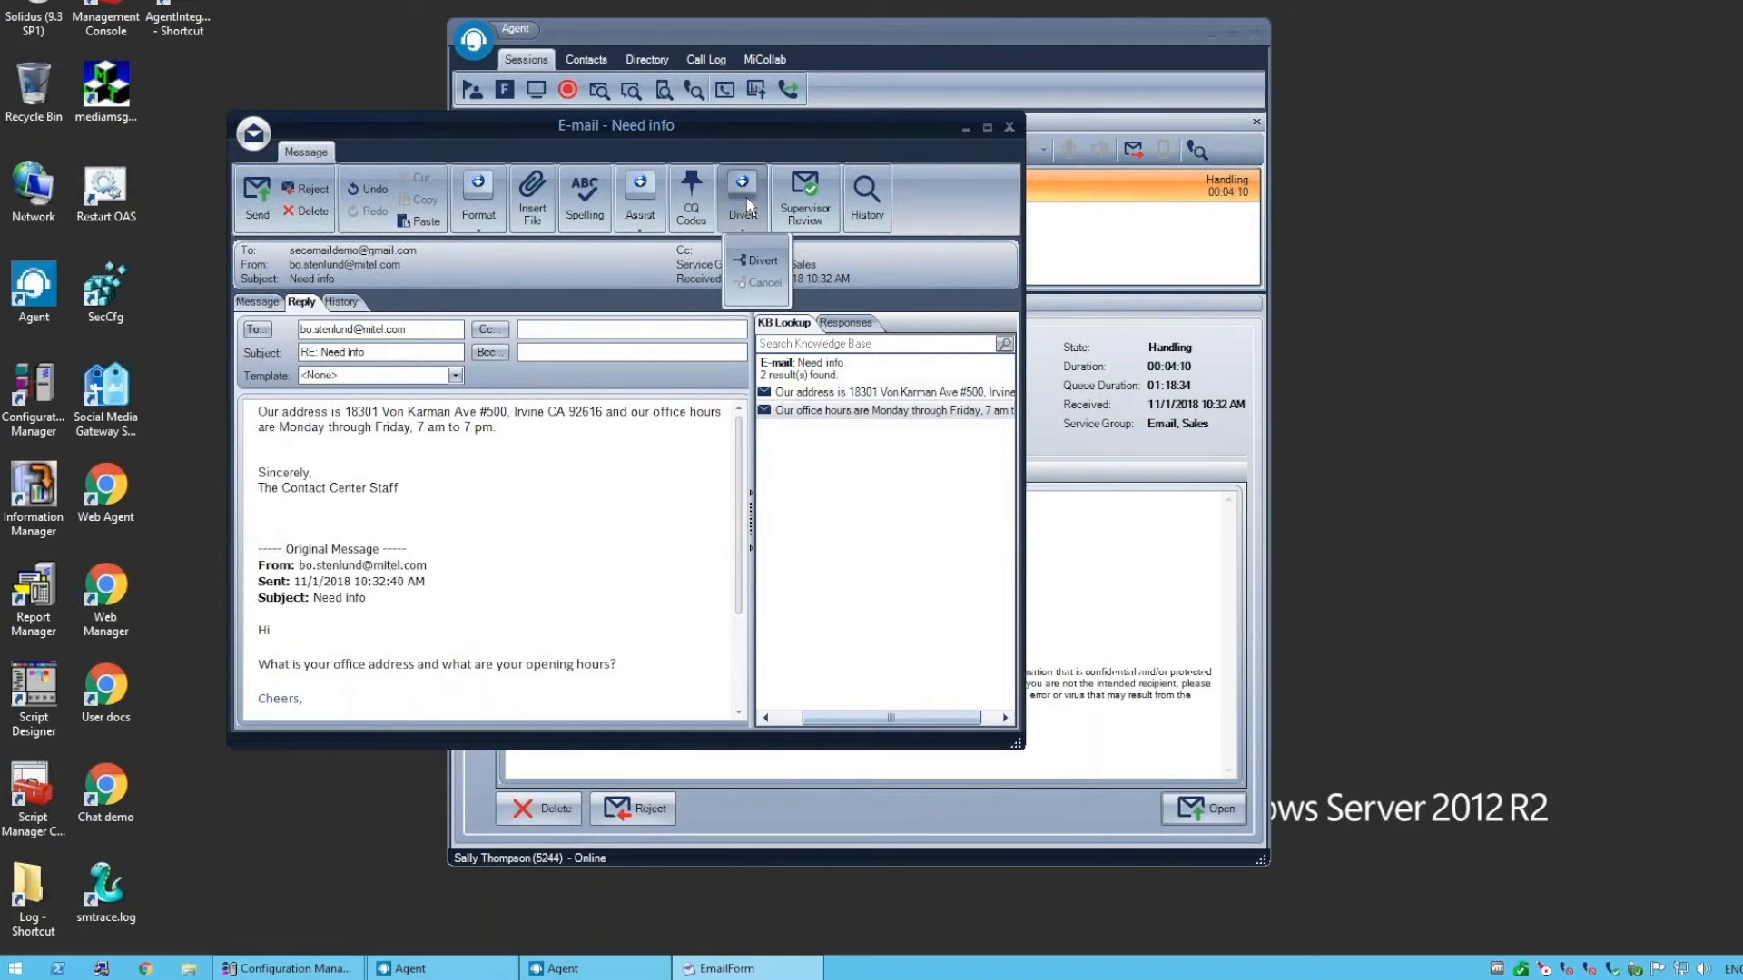
left_click(755, 263)
left_click(519, 418)
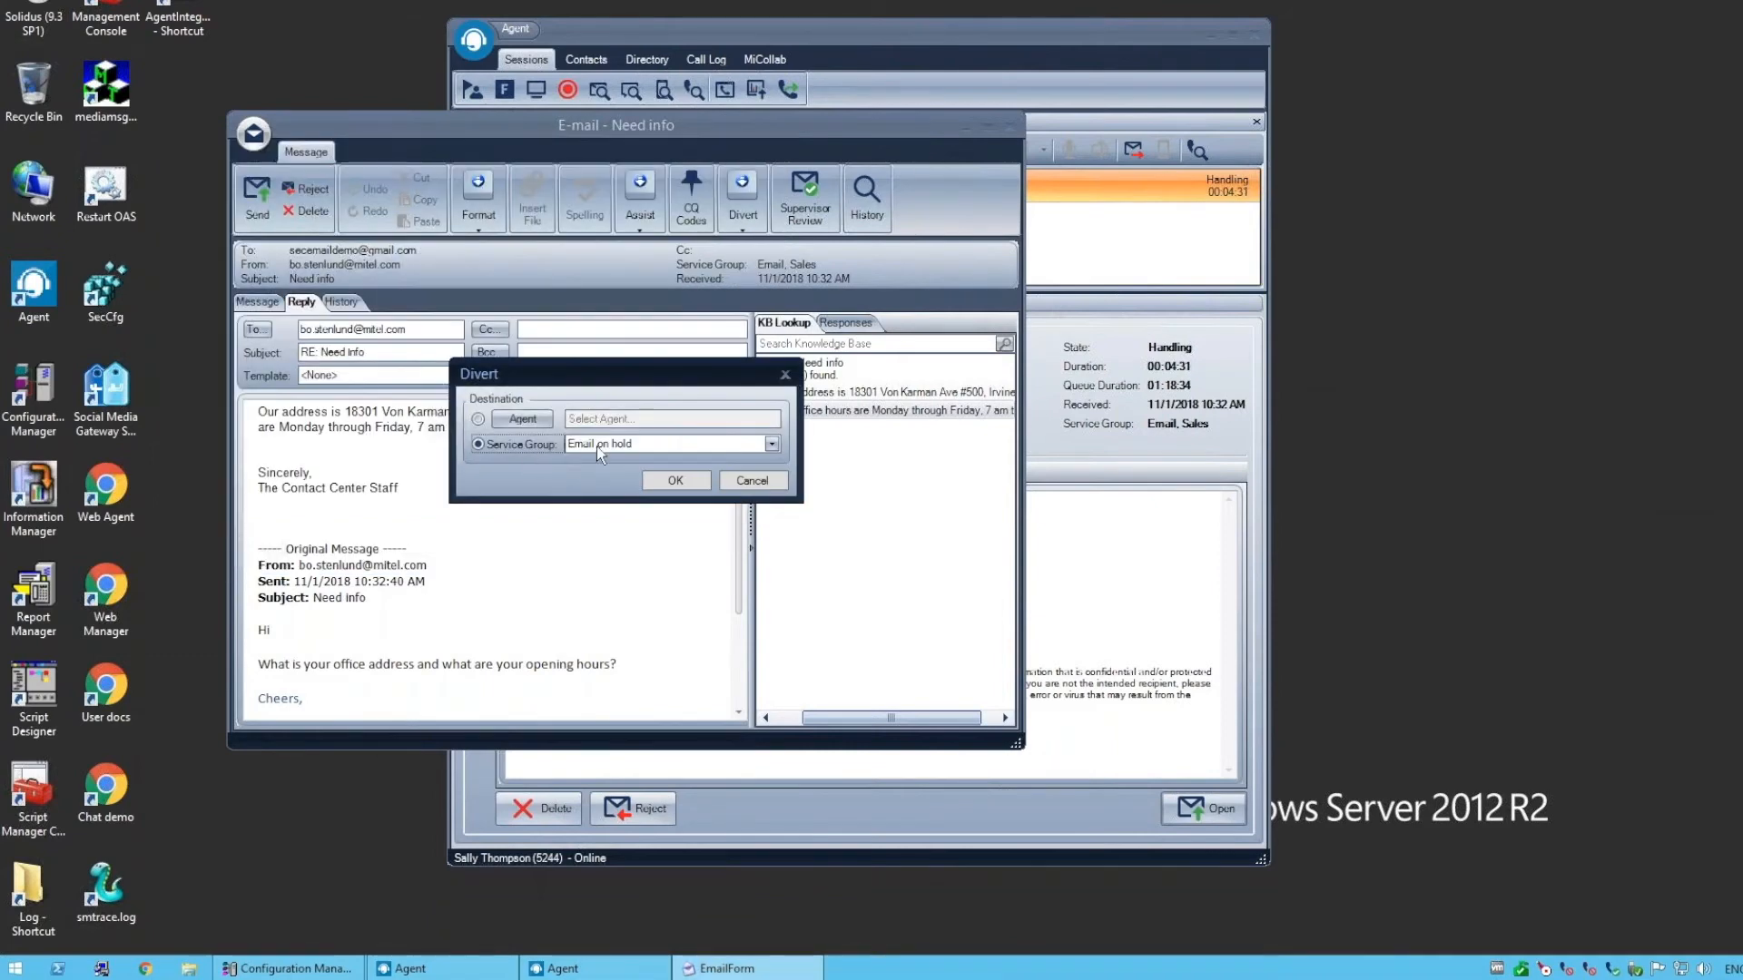
left_click(598, 445)
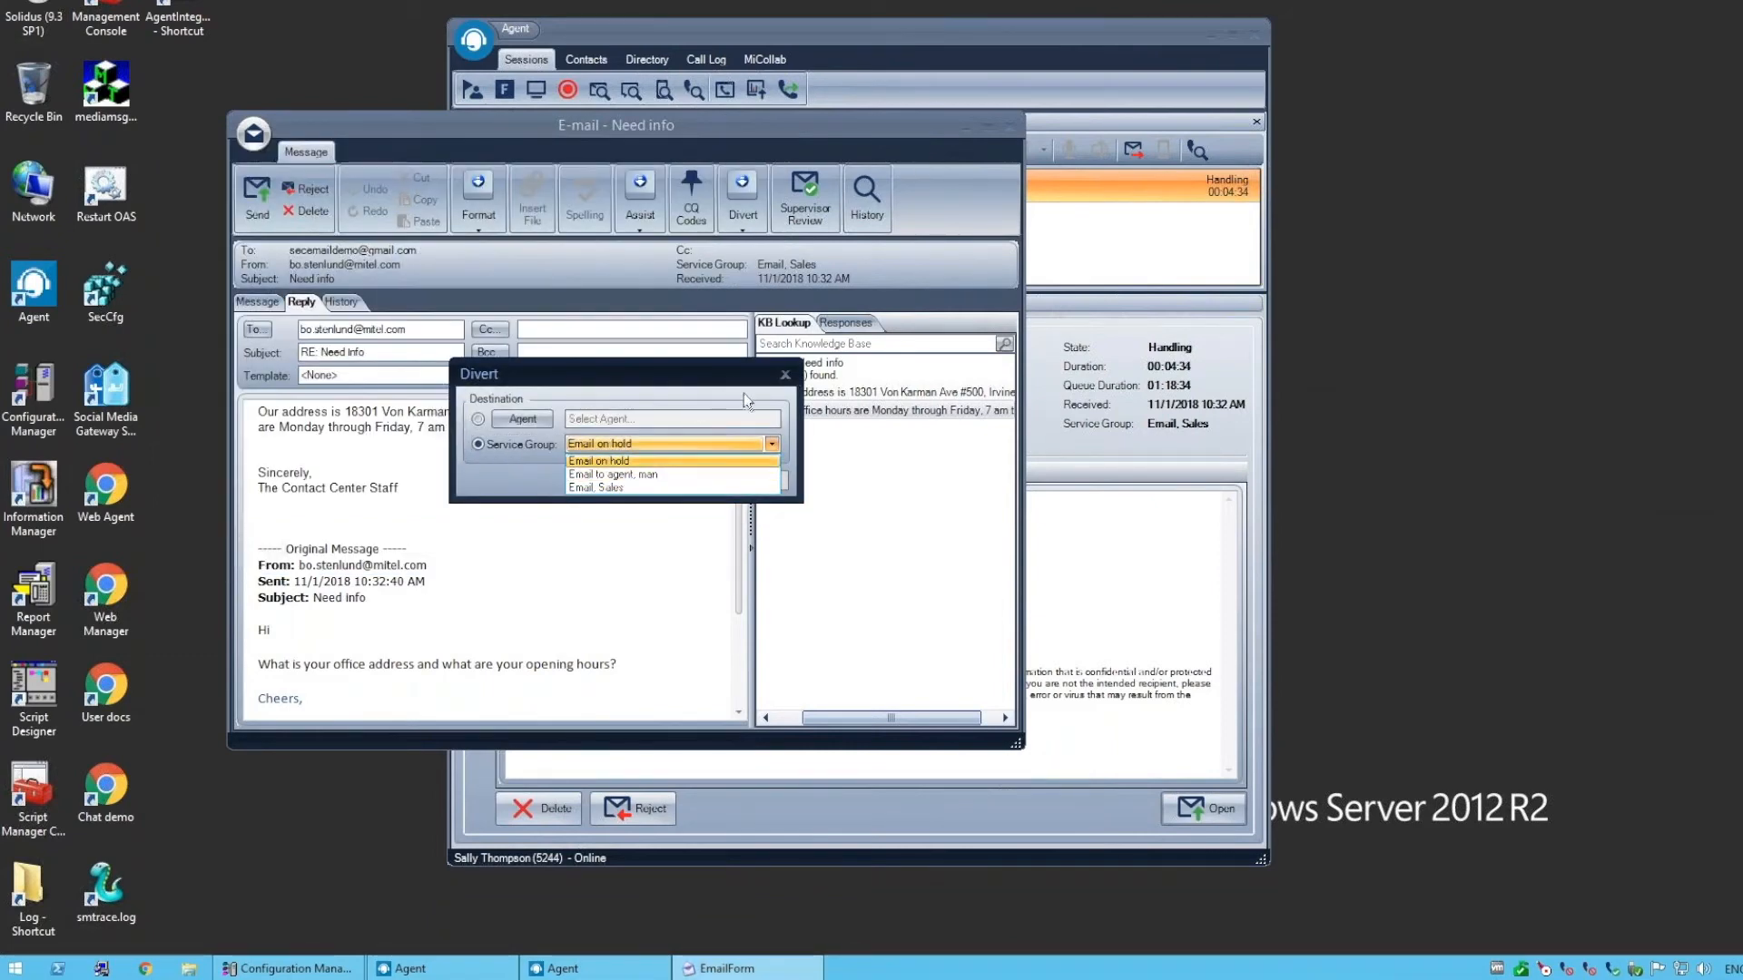
left_click(785, 375)
left_click(786, 376)
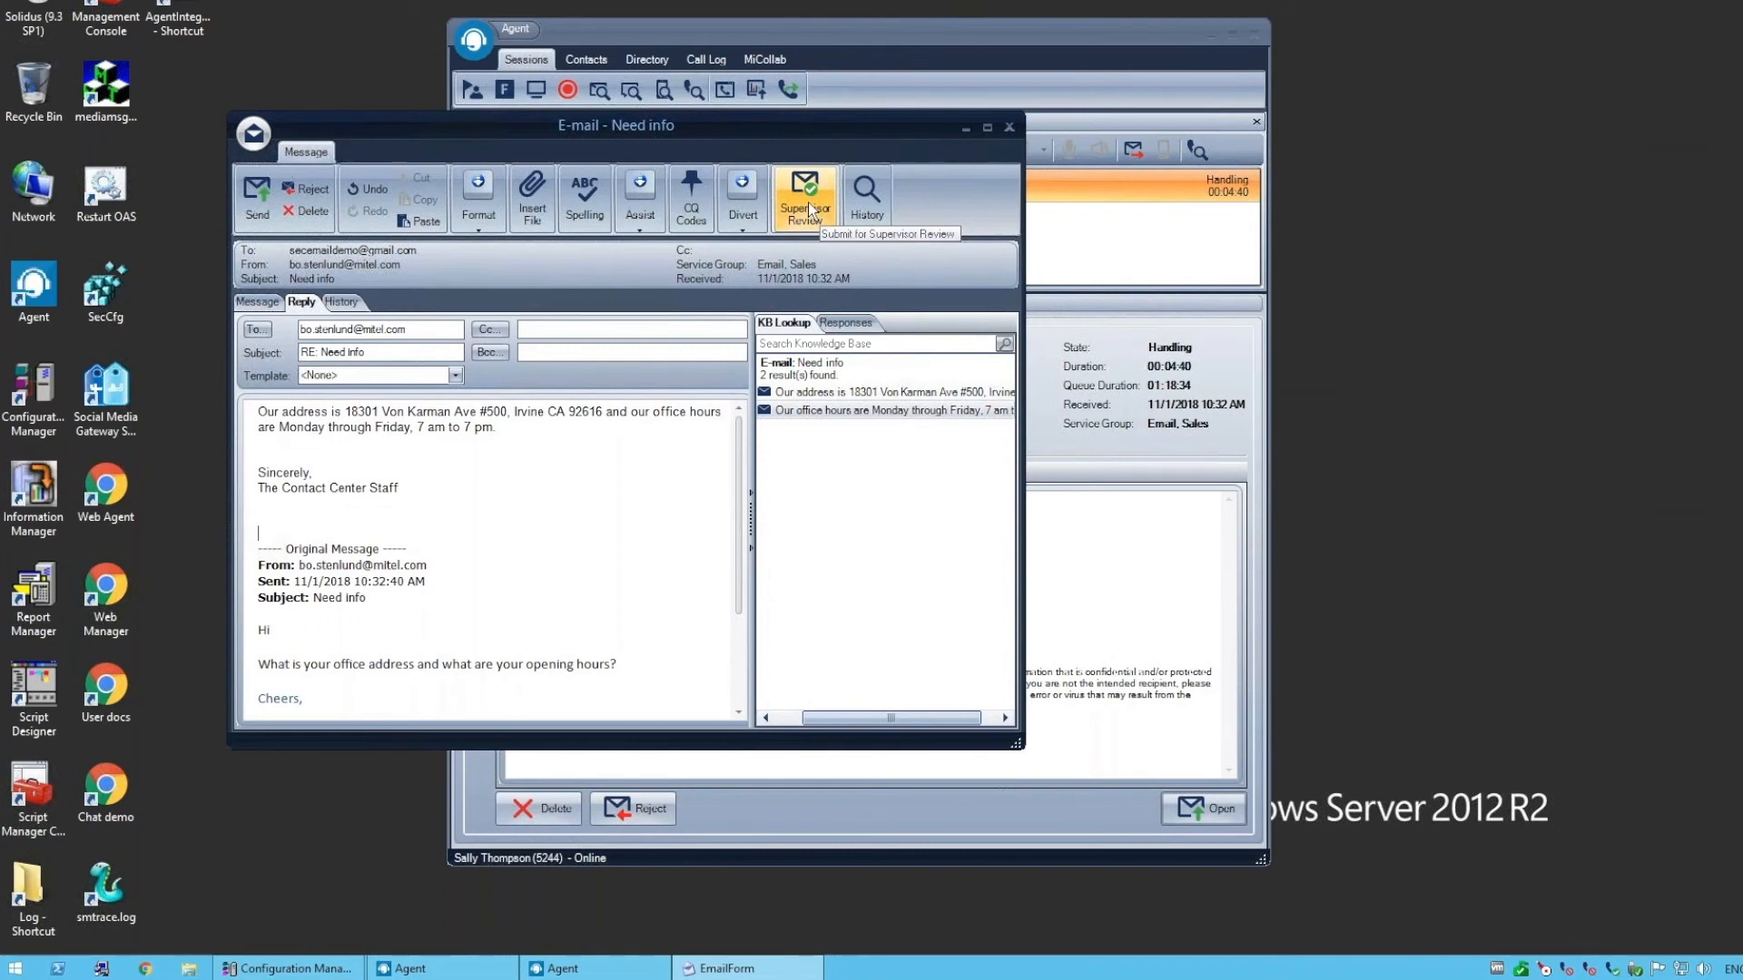
View the sender's e-mail history once more and return to the reply
left_click(343, 302)
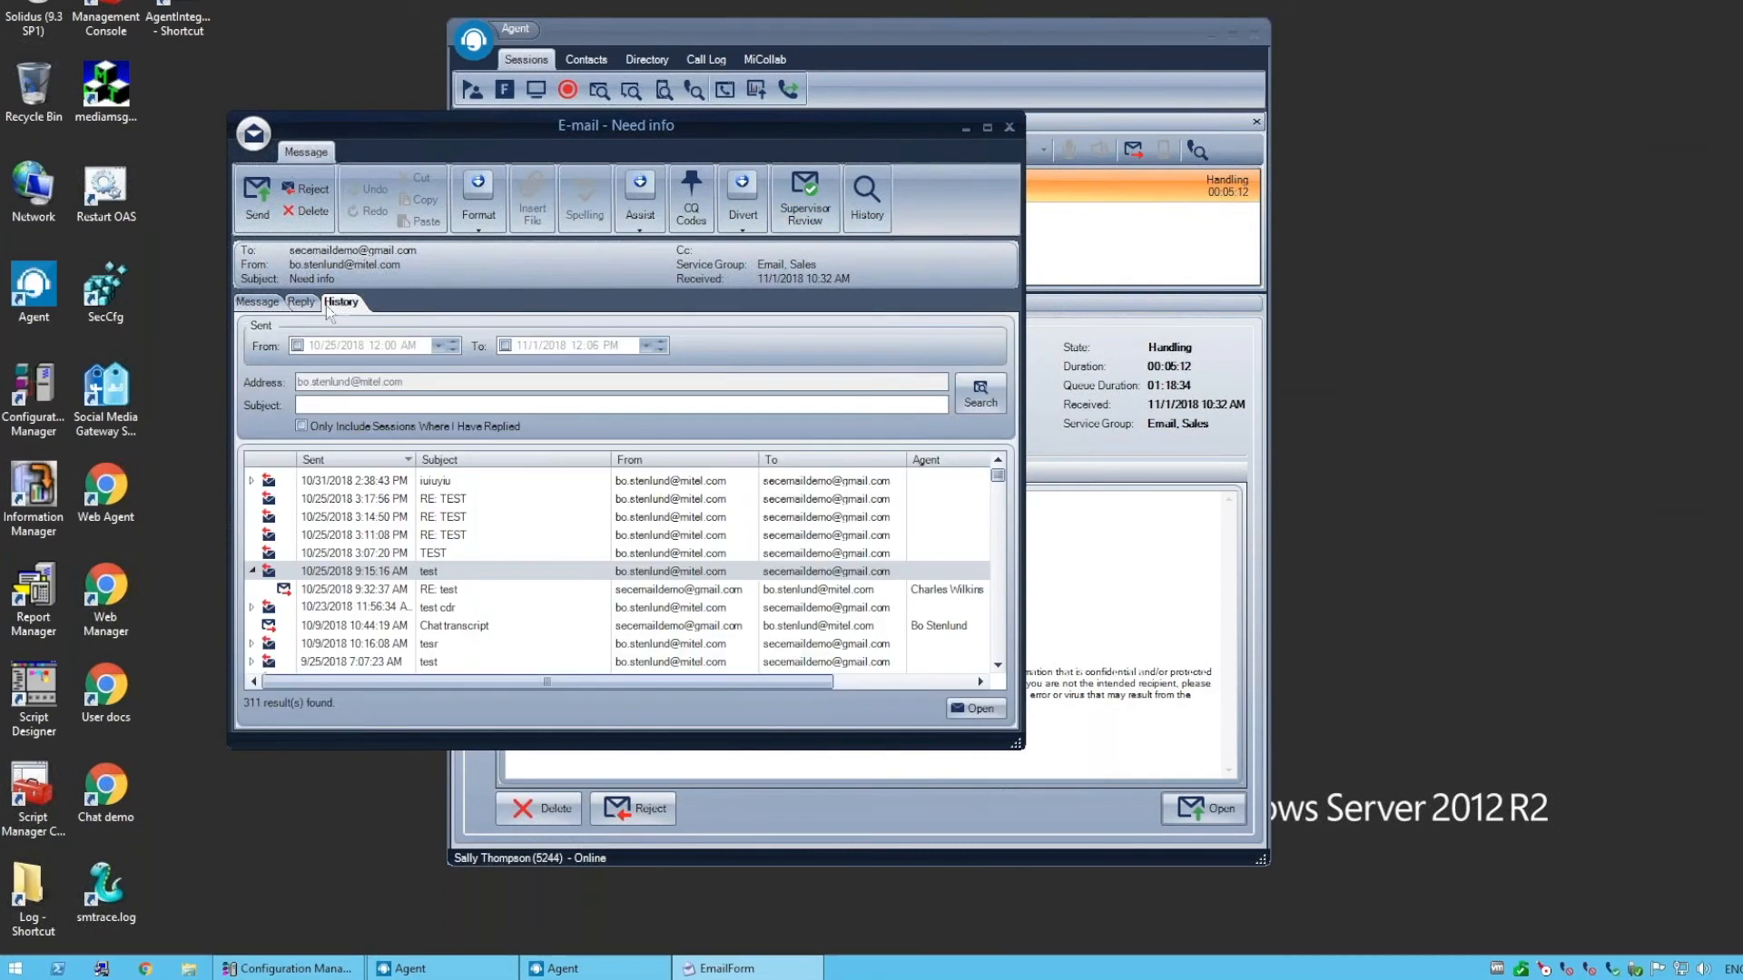
left_click(306, 304)
left_click(867, 198)
left_click(301, 302)
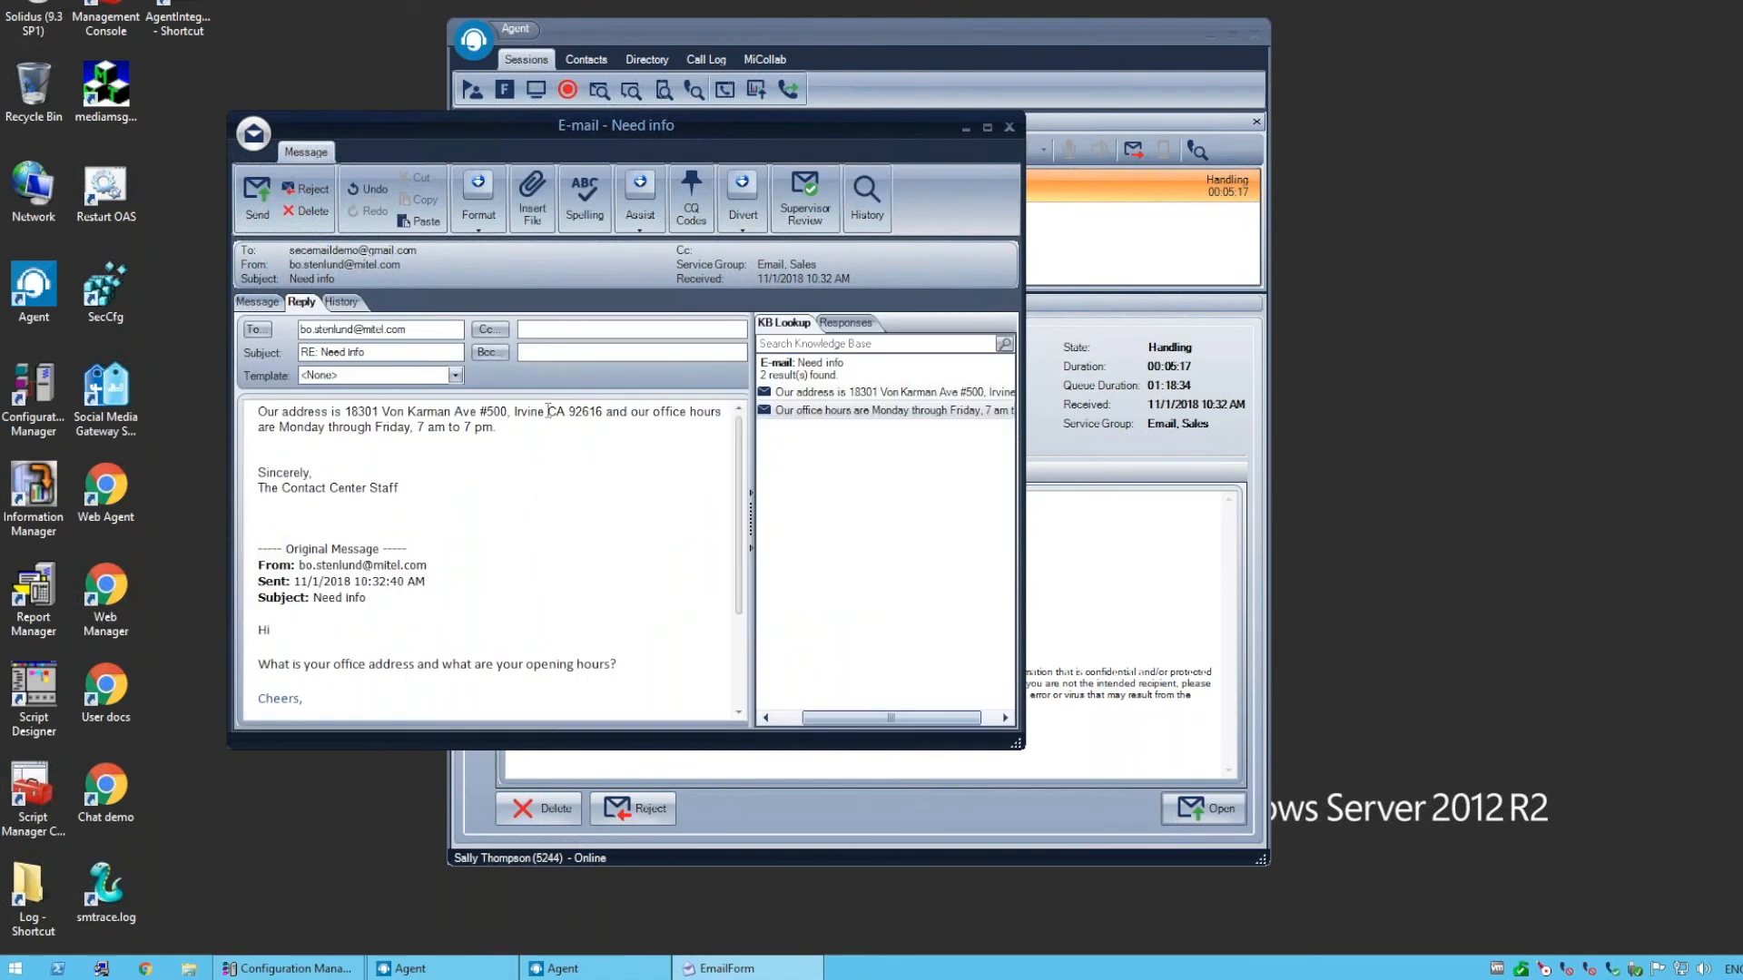
Send the finished reply to the "Need info" e-mail
left_click(258, 194)
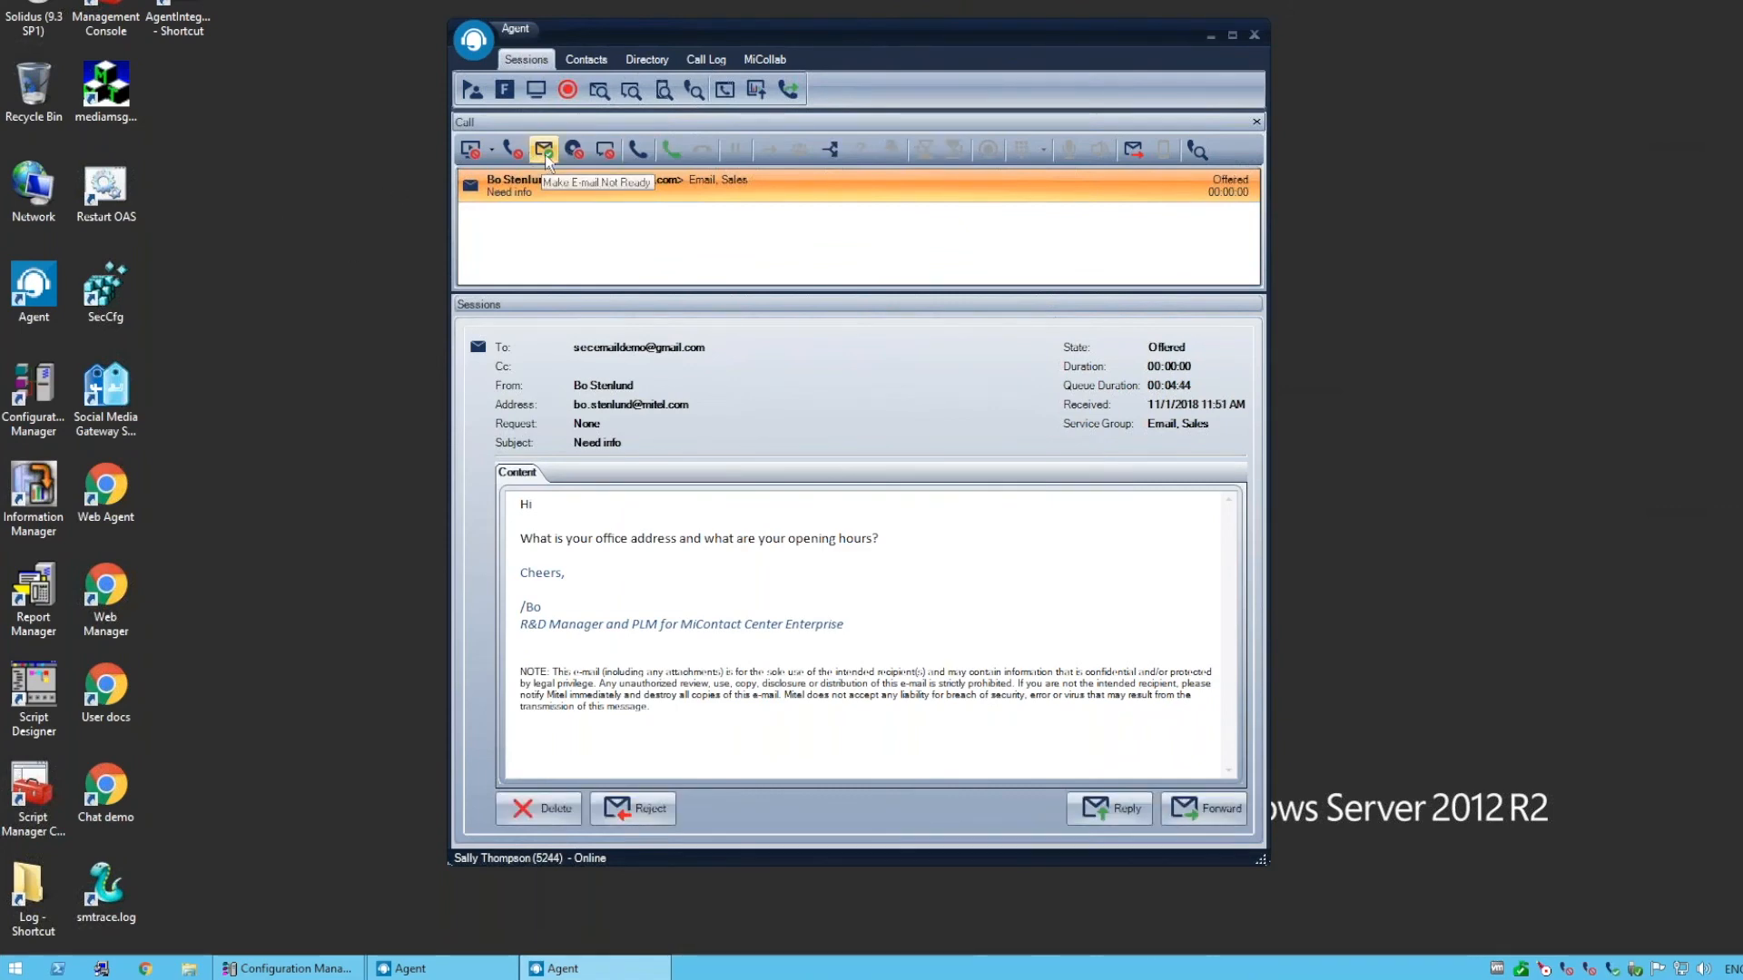
Make e-mail not ready and reject the newly offered "Need info" e-mail
left_click(860, 429)
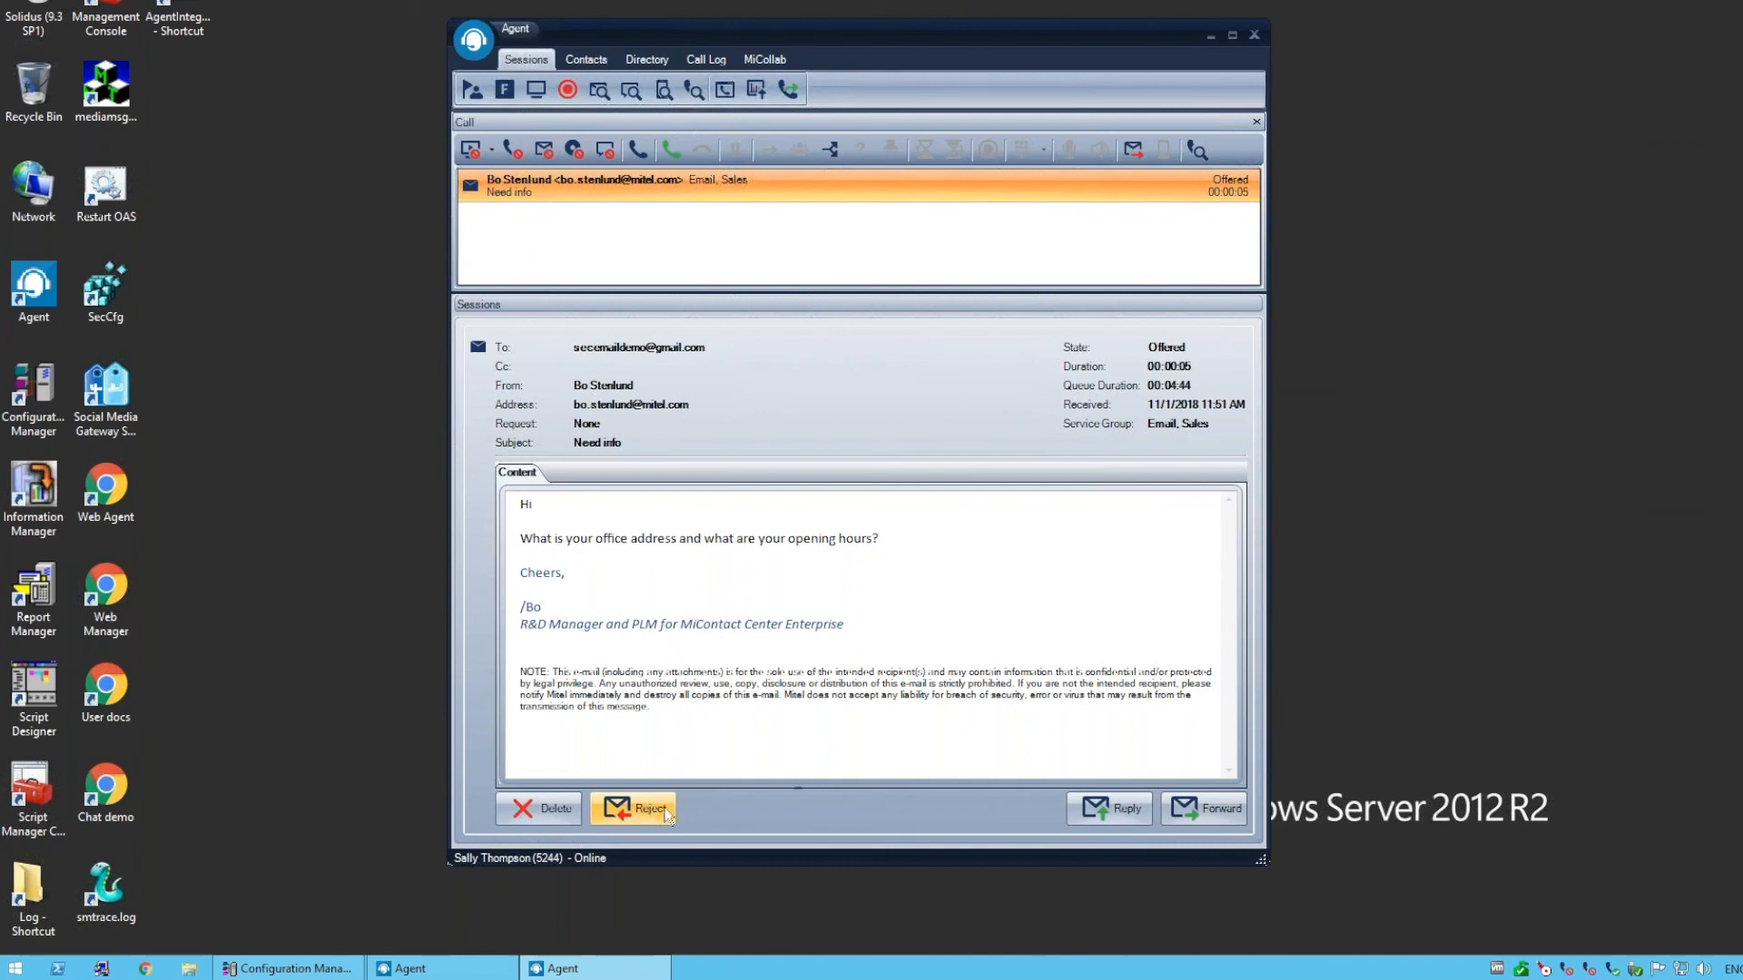
left_click(651, 816)
left_click(818, 478)
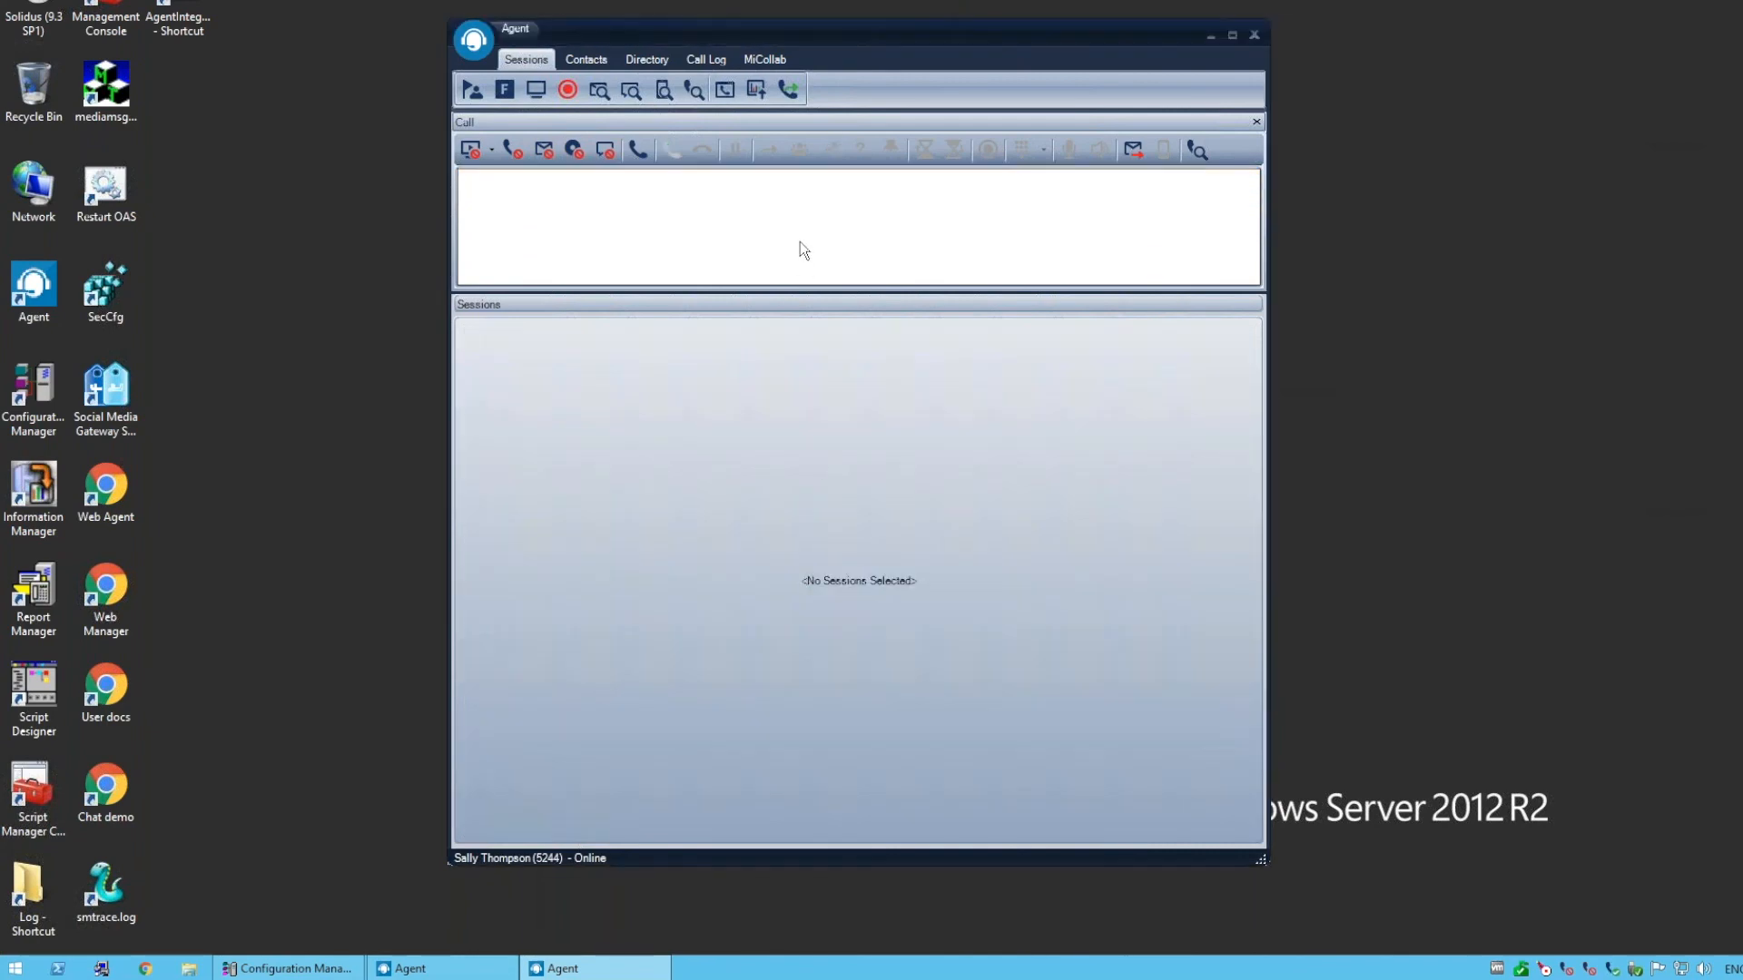